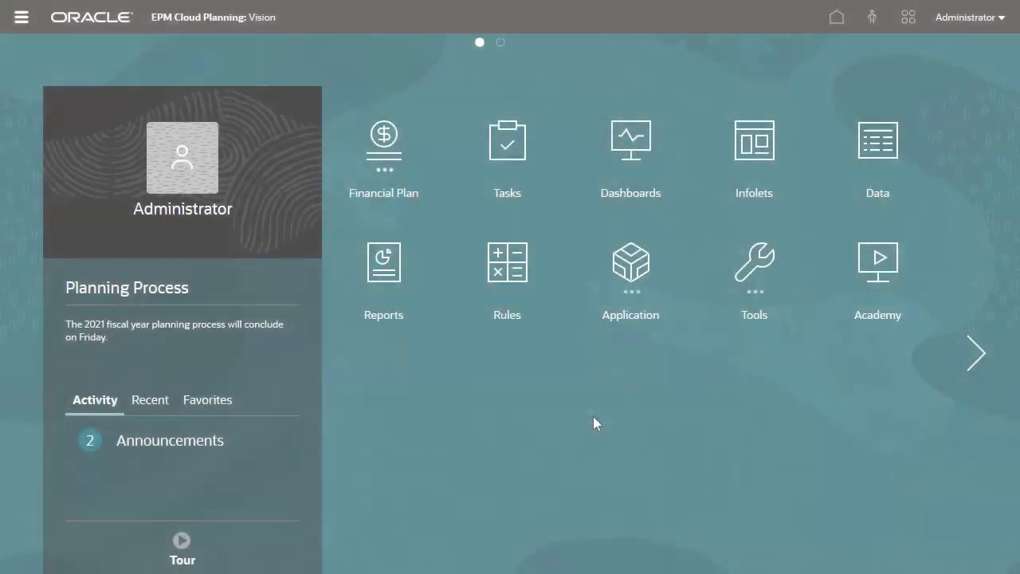
# Step: Go to the Vision application's Overview and bring up Export Data from the Actions menu
pyautogui.click(633, 271)
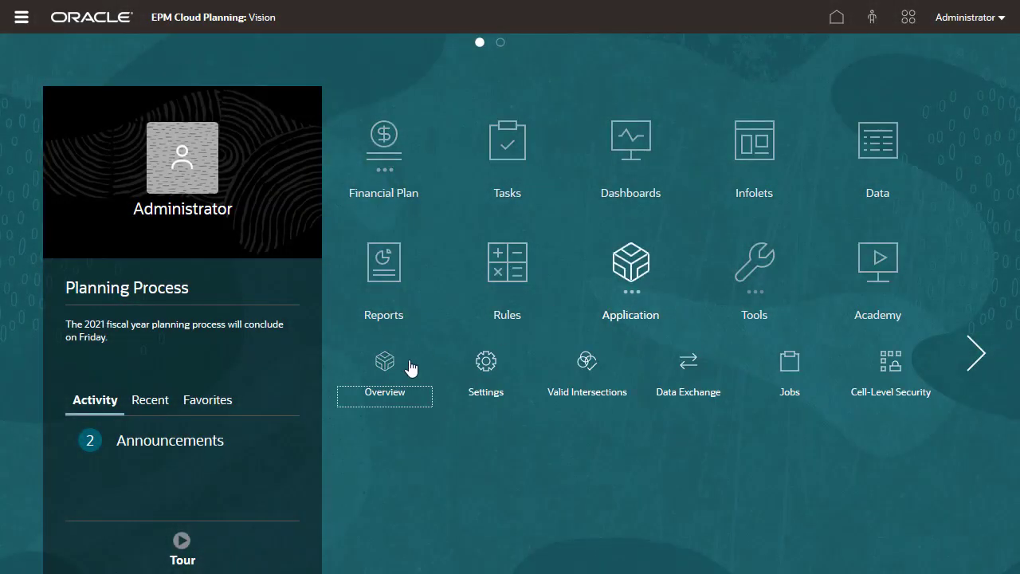
pyautogui.click(386, 376)
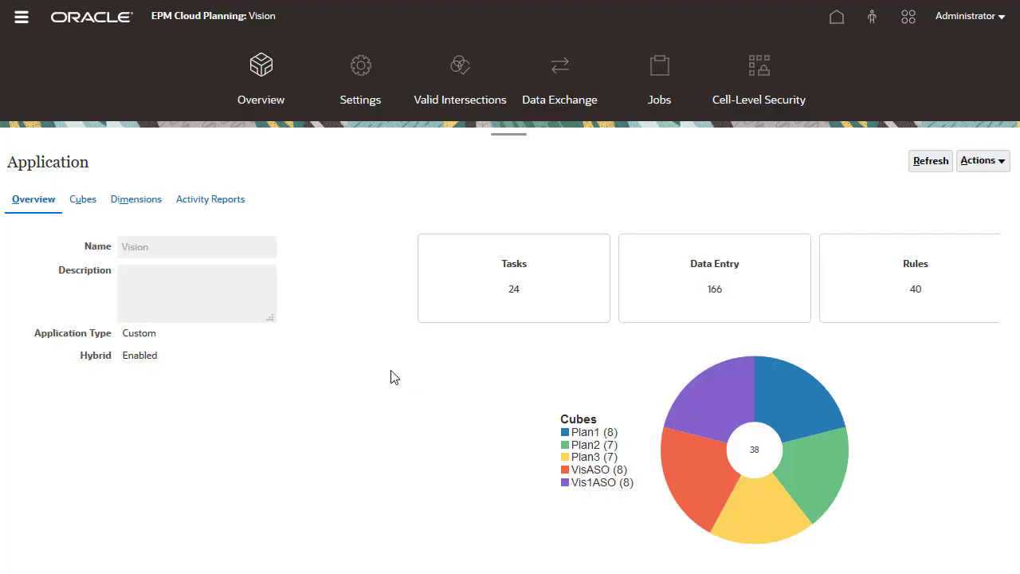
pyautogui.click(1004, 166)
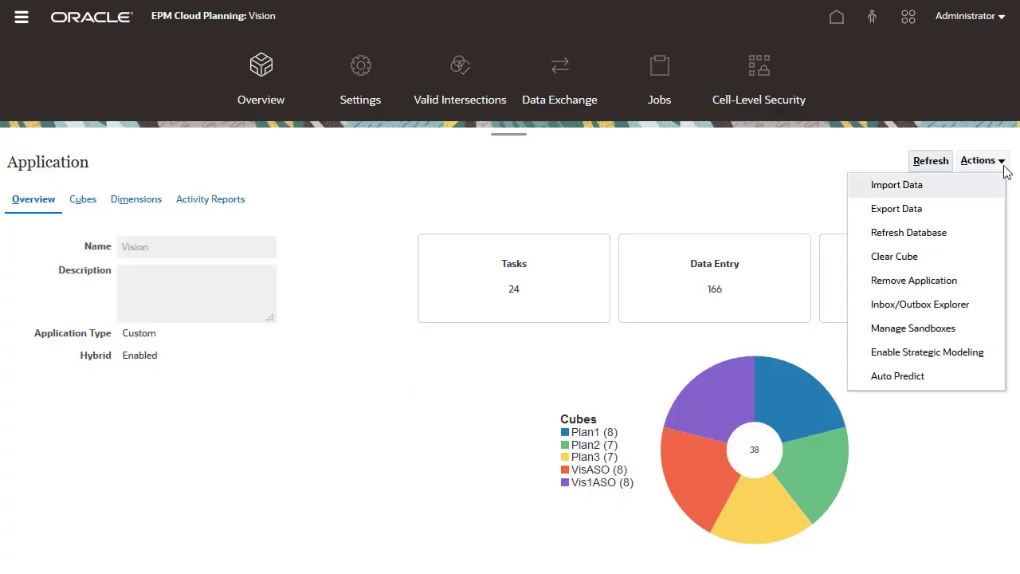
pyautogui.click(897, 209)
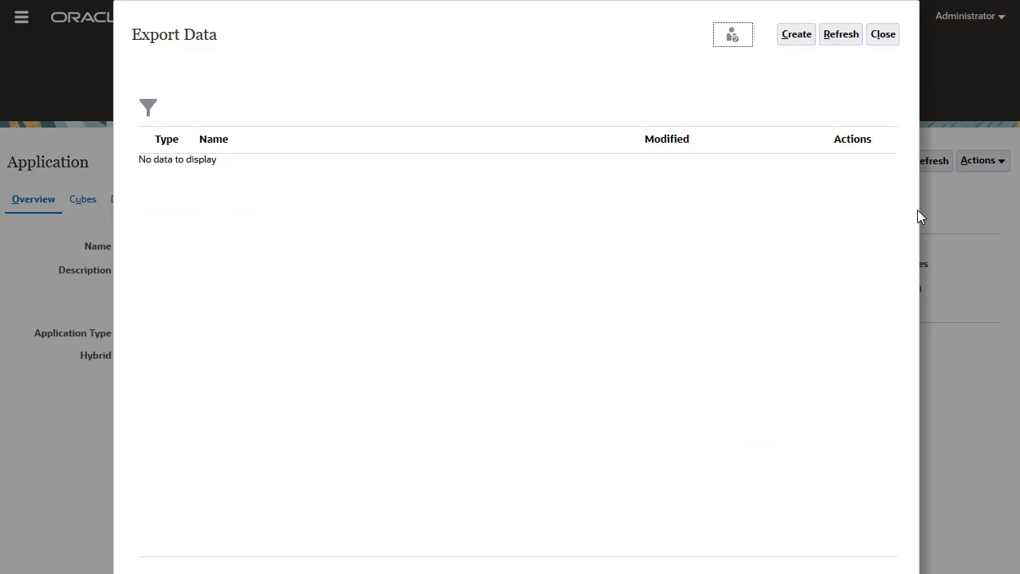
# Step: Create a new data export and set Smart Lists to export names instead of labels
pyautogui.click(796, 36)
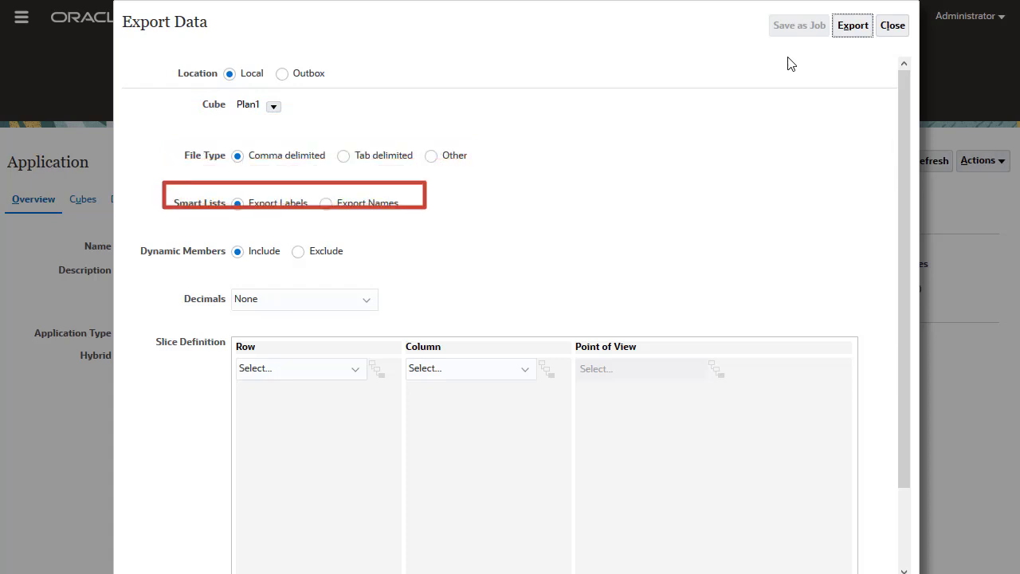
pyautogui.click(327, 205)
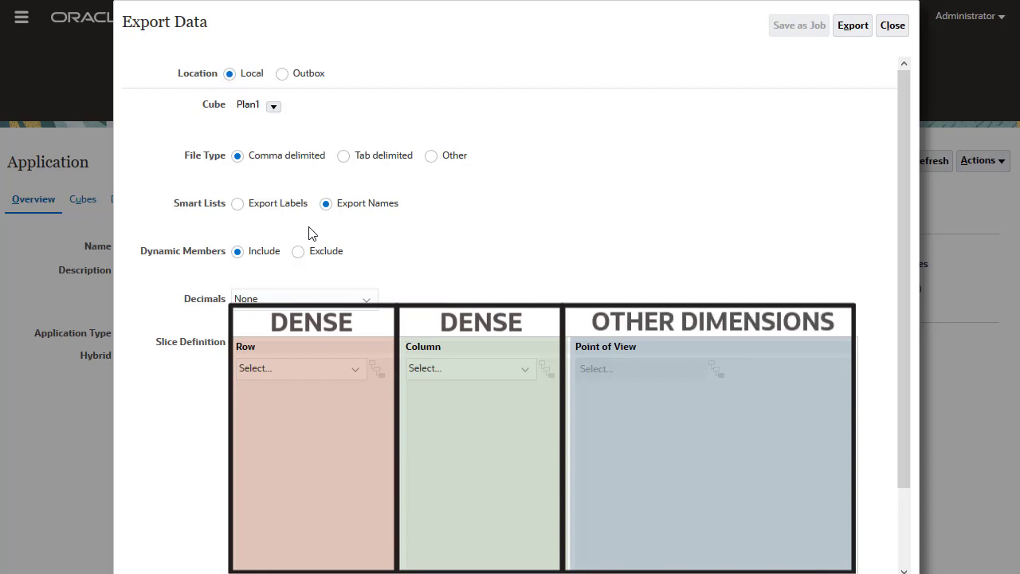
# Step: Put Account on the rows and select descendants of Total Office Expenses (7003)
pyautogui.click(355, 369)
pyautogui.click(302, 179)
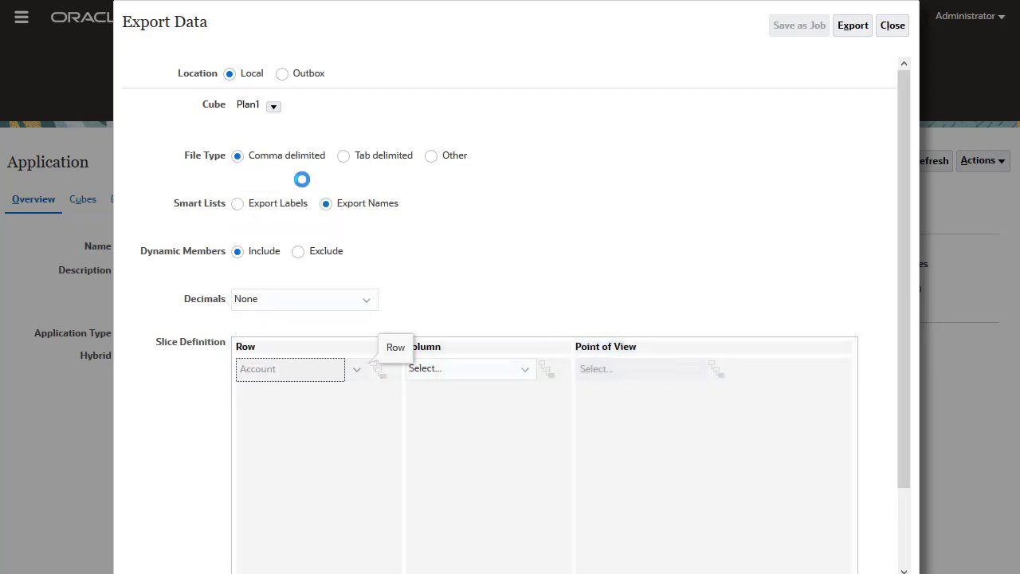
pyautogui.click(379, 373)
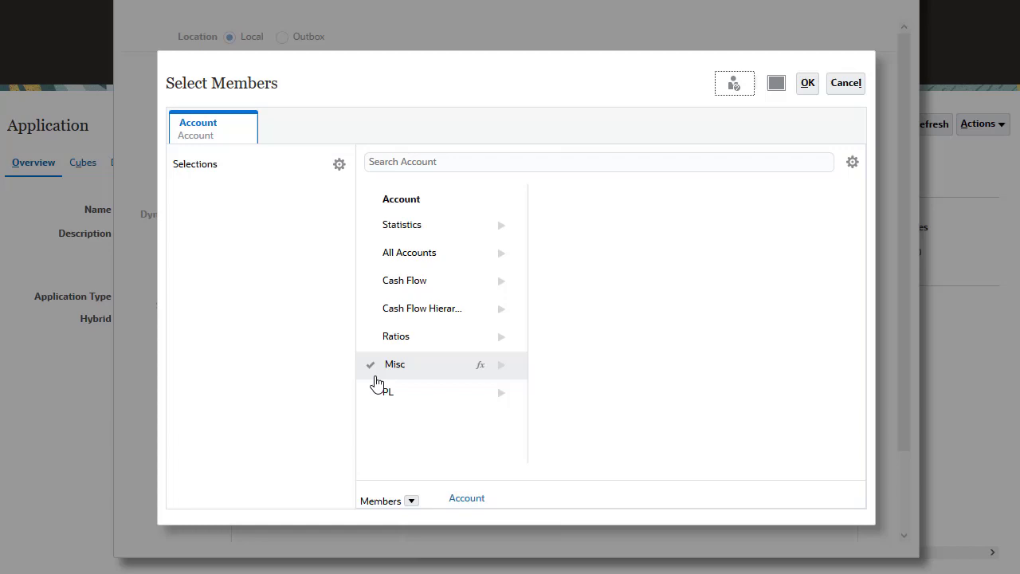
pyautogui.click(852, 162)
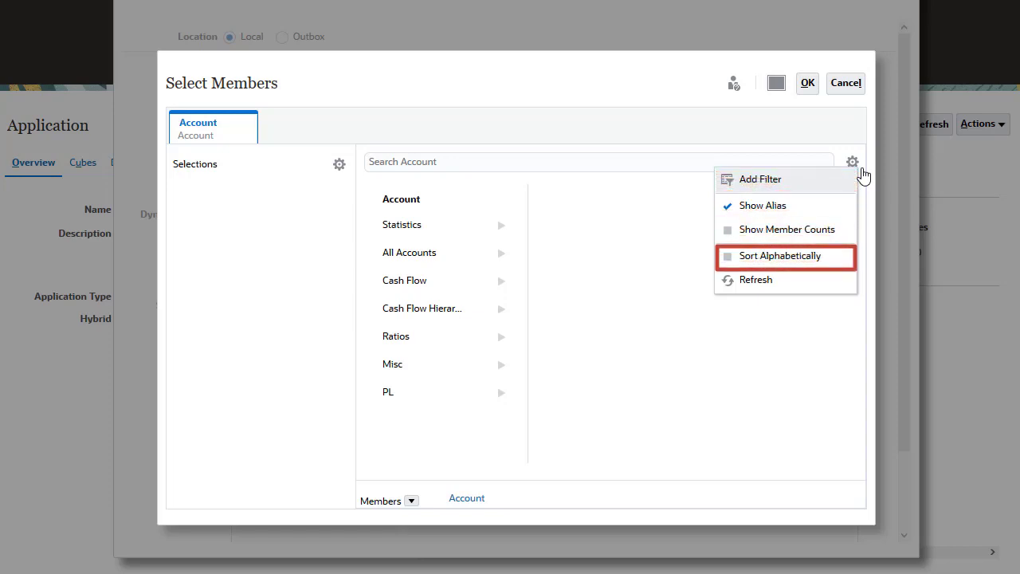
pyautogui.click(633, 228)
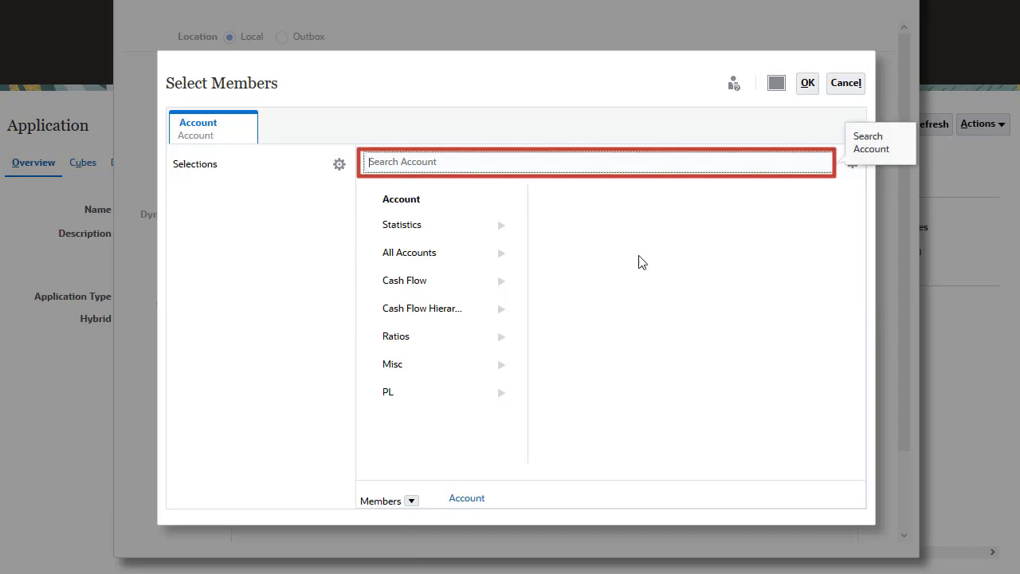
pyautogui.write('office expenses')
pyautogui.press('Return')
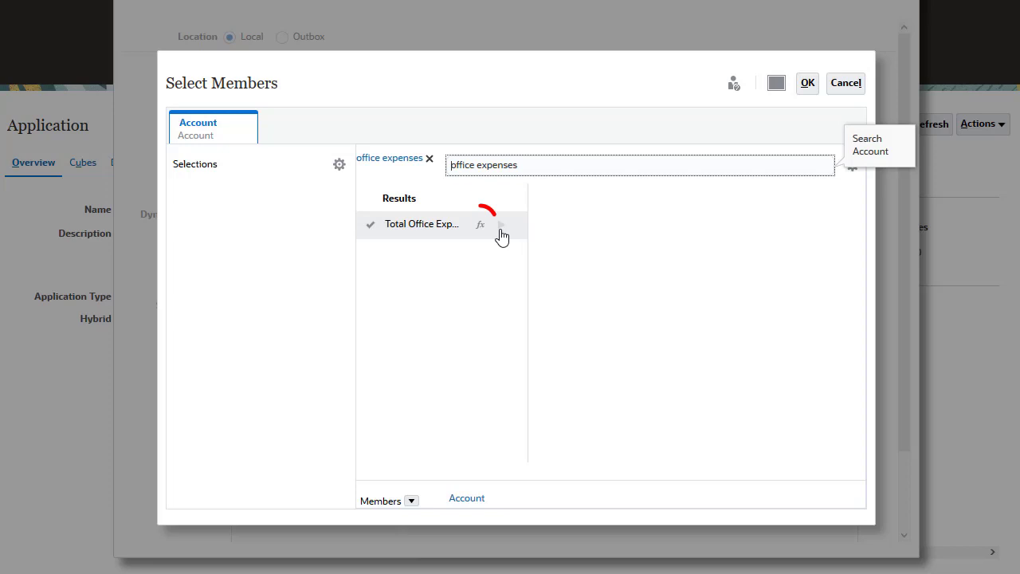
pyautogui.click(481, 225)
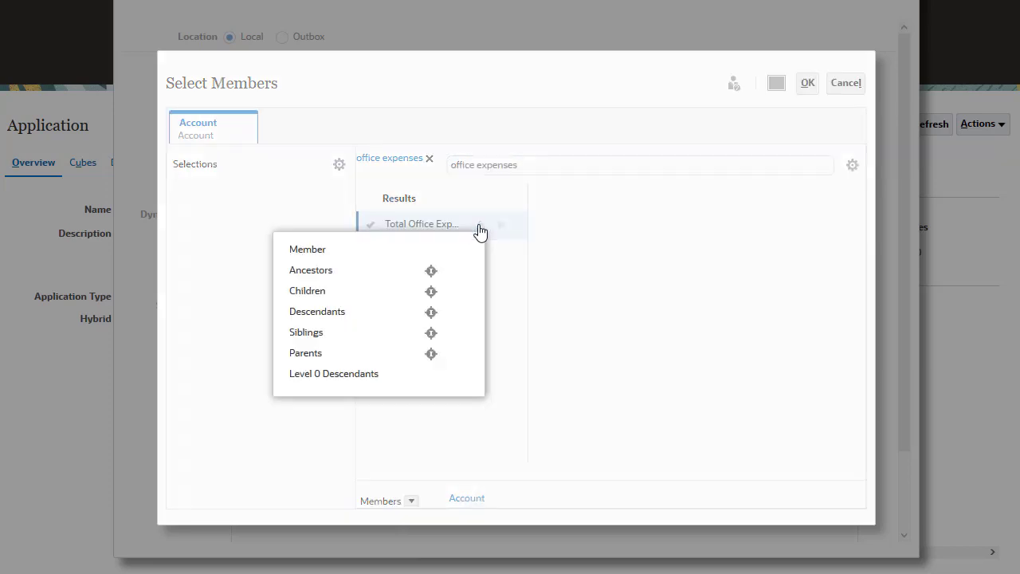
pyautogui.click(433, 314)
# Step: Add descendants of the facility services total (7004) and confirm the row members
pyautogui.write('facility services')
pyautogui.press('Return')
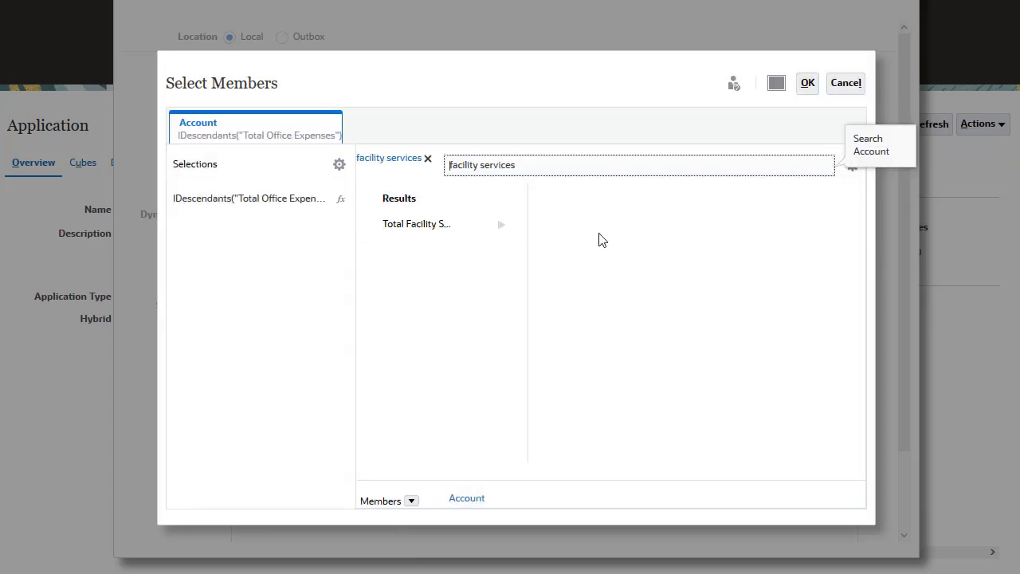
pyautogui.click(480, 229)
pyautogui.click(427, 313)
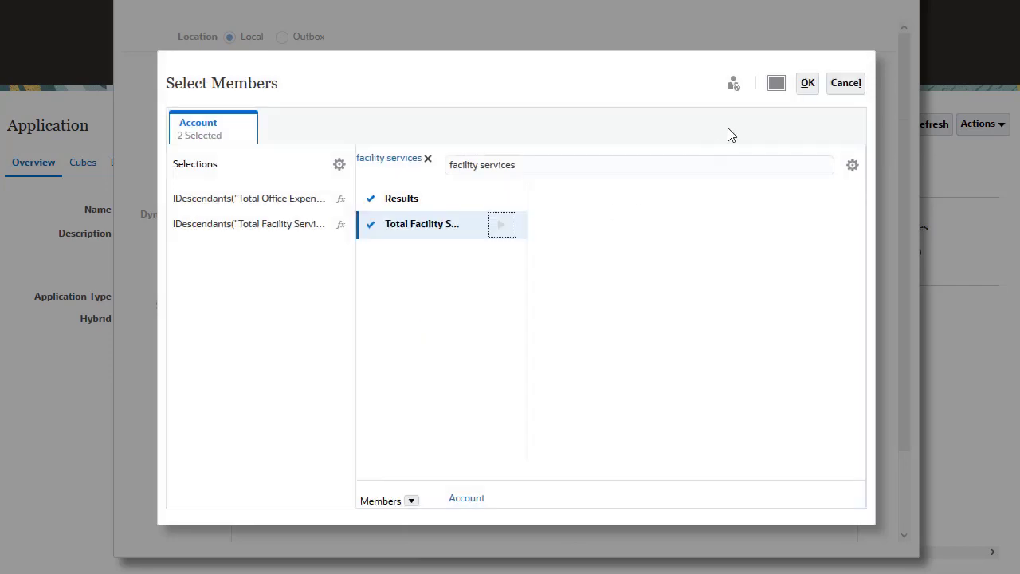
pyautogui.click(808, 83)
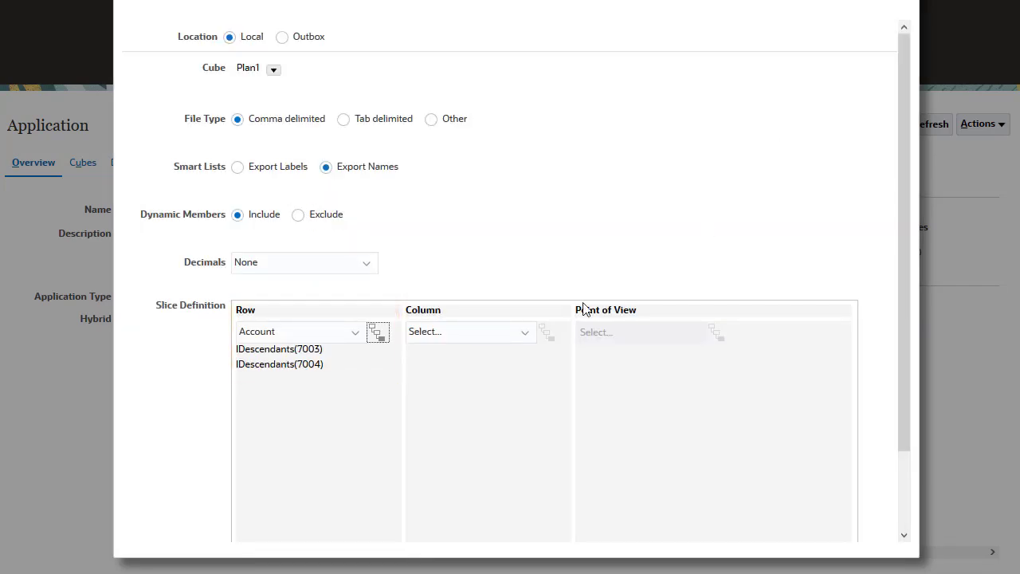
# Step: Place Period on the columns using the level 0 descendants of YearTotal
pyautogui.click(524, 333)
pyautogui.click(458, 424)
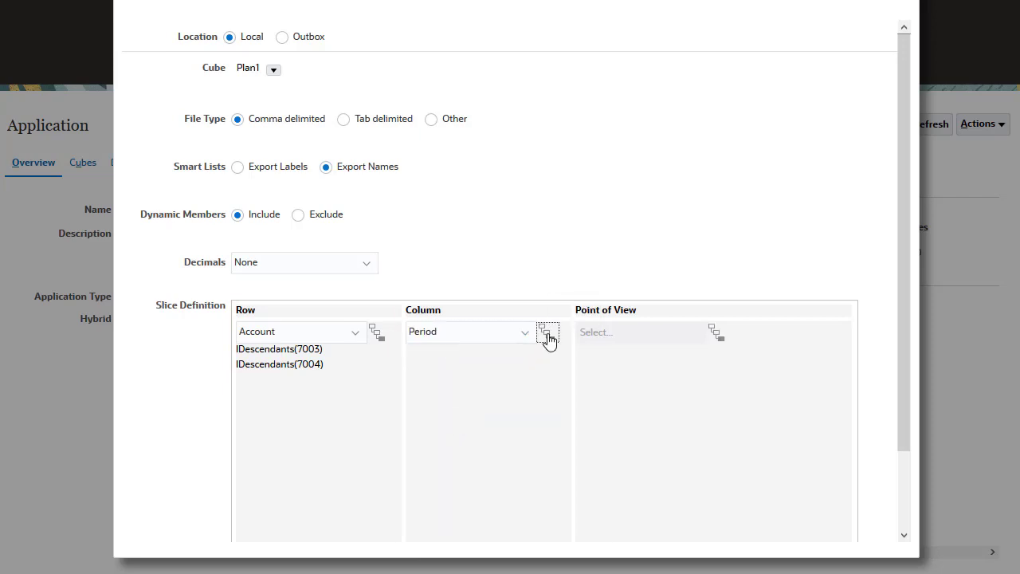
pyautogui.click(547, 335)
pyautogui.click(481, 259)
pyautogui.click(378, 399)
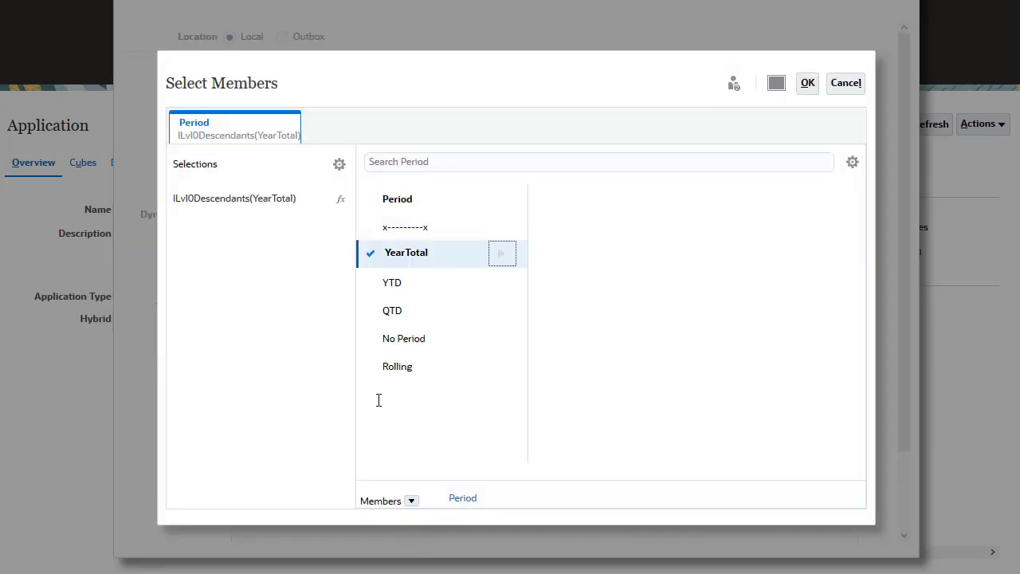
pyautogui.click(806, 86)
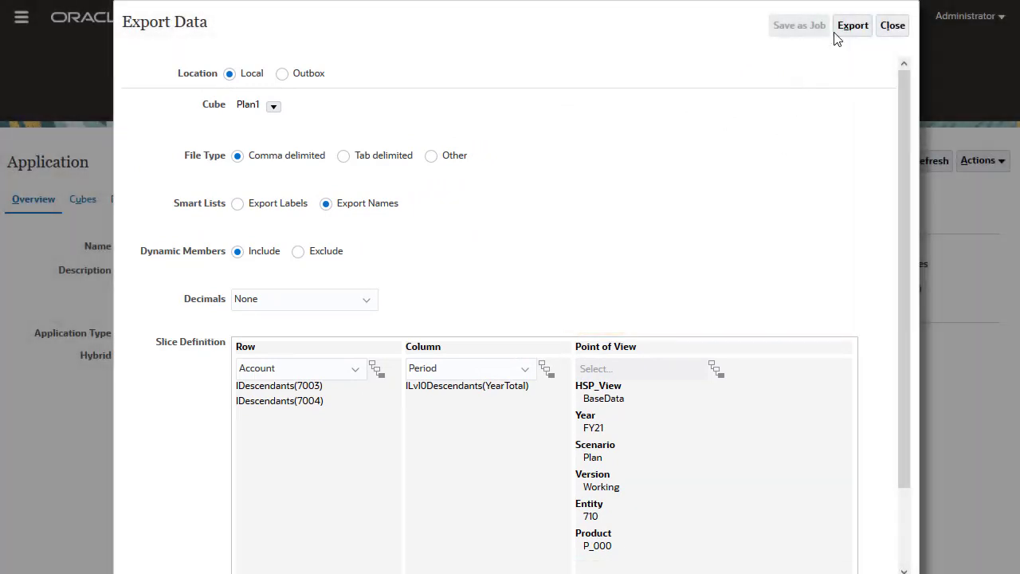
# Step: Run the export and save ExportedData_Account.zip into the Documents Data folder
pyautogui.click(852, 26)
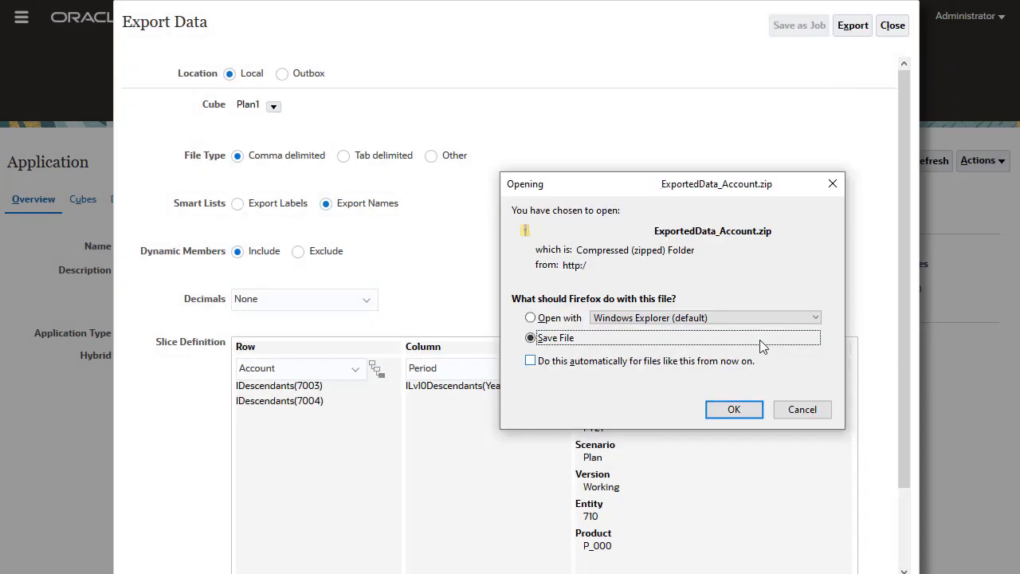
pyautogui.press('Return')
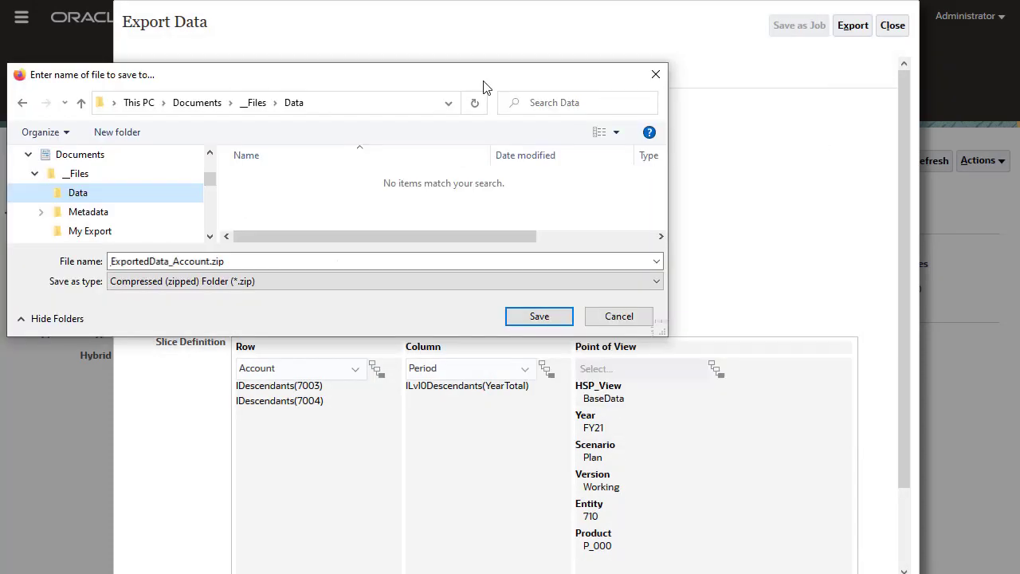
pyautogui.click(557, 320)
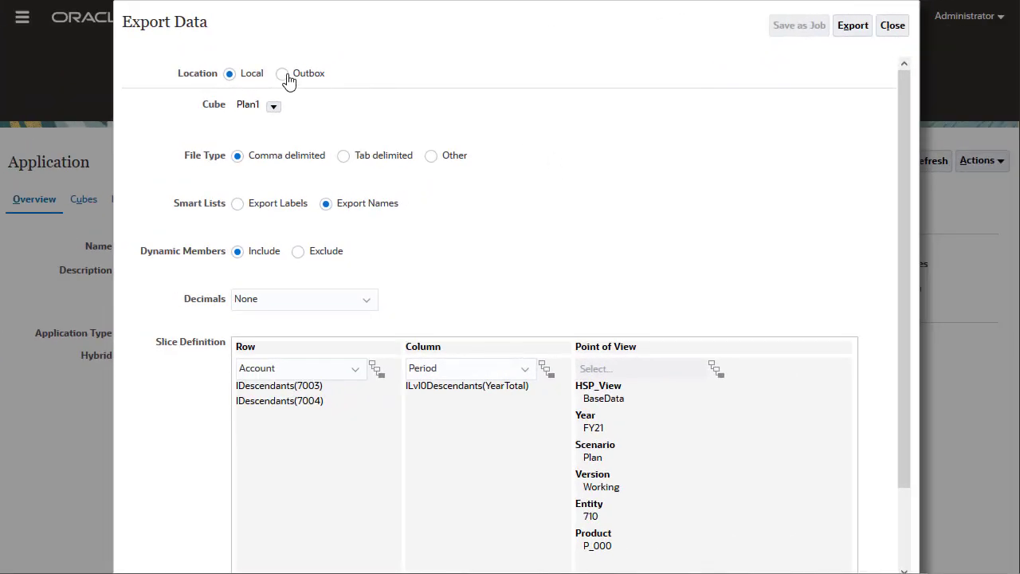
# Step: Switch the export location to Outbox and save it as job 'Export CEO Overhead FY21'
pyautogui.click(284, 74)
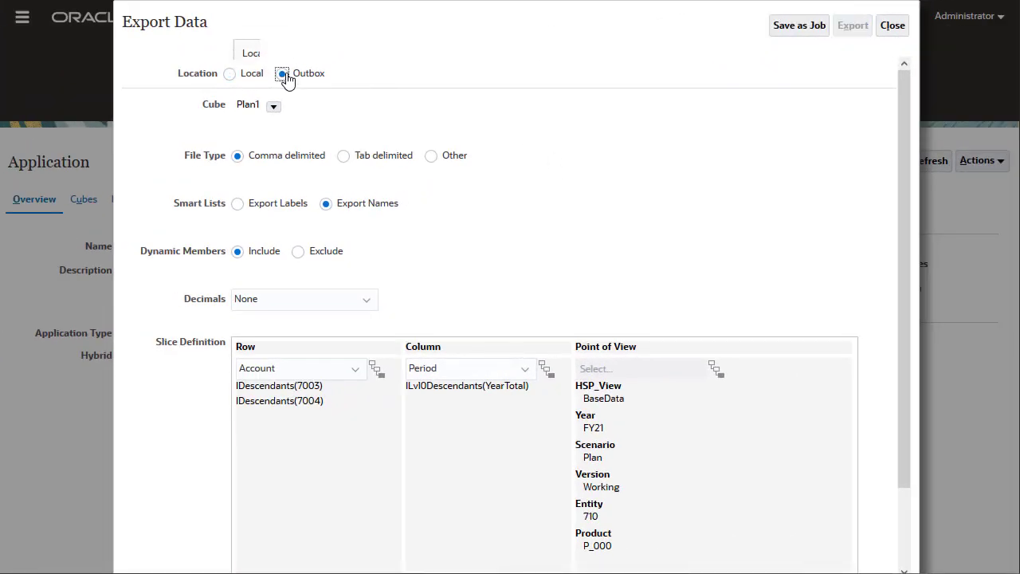
pyautogui.click(798, 32)
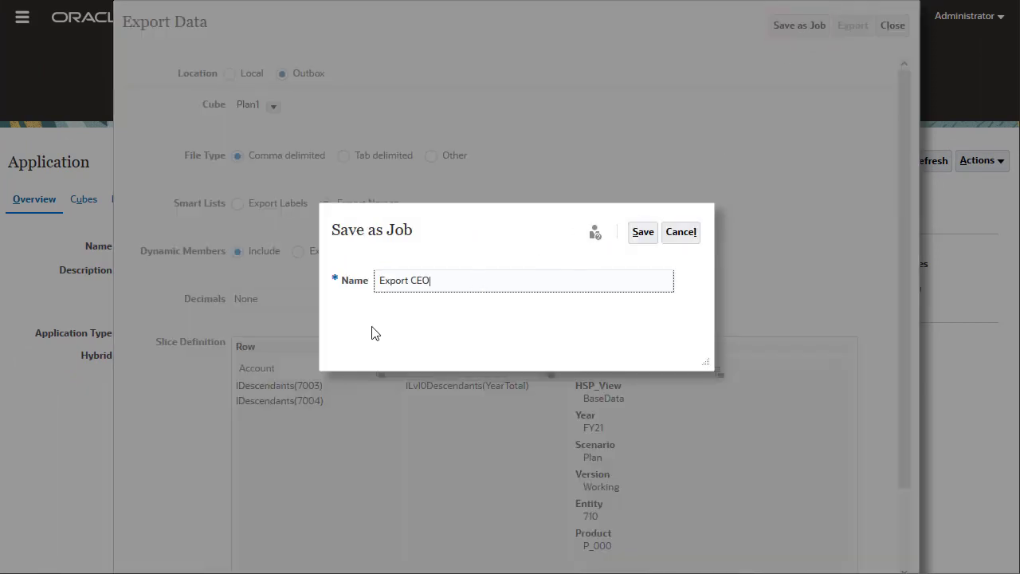
pyautogui.click(632, 233)
pyautogui.click(552, 179)
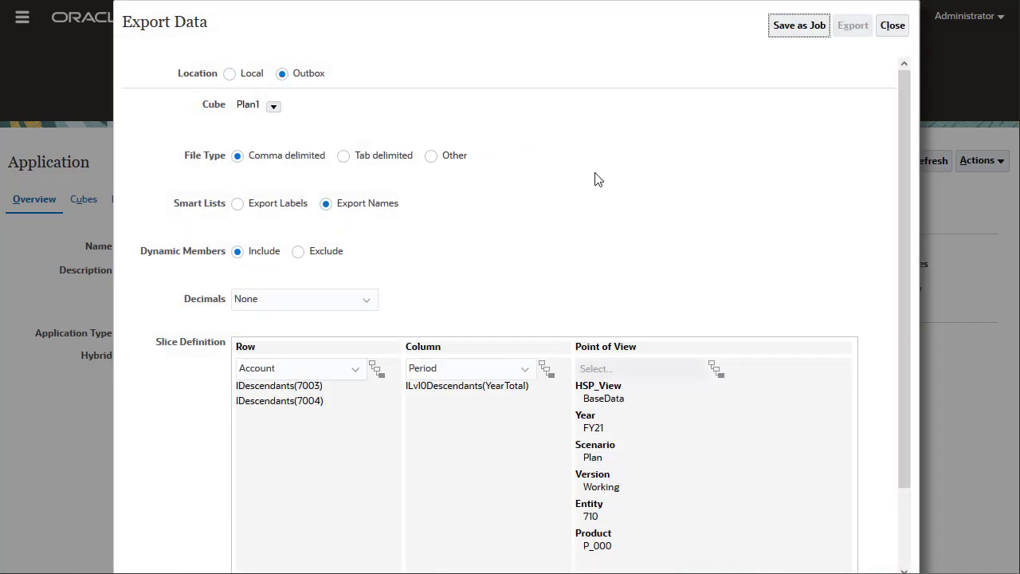
pyautogui.click(886, 34)
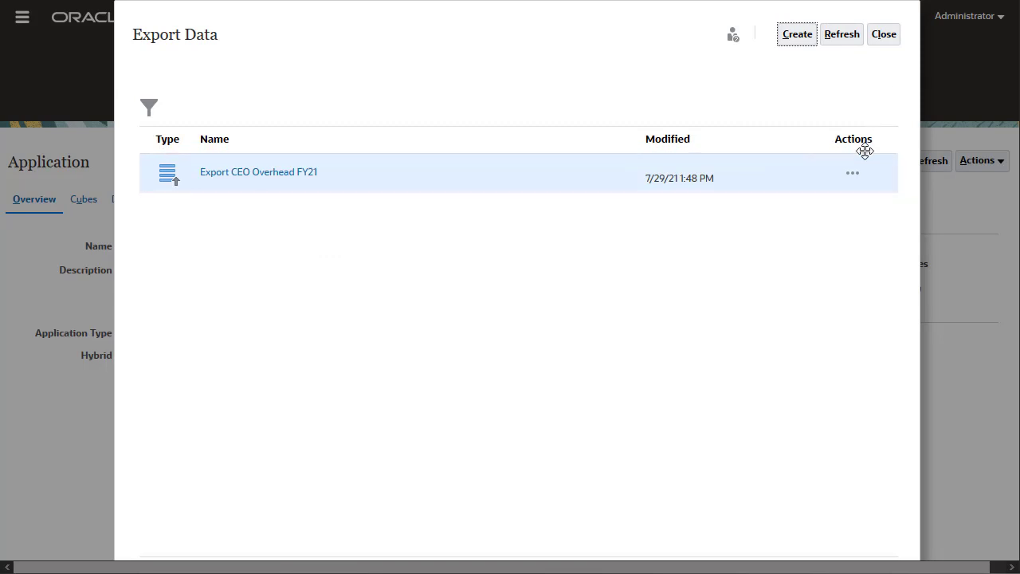
# Step: Submit the Export CEO Overhead FY21 job and close the export jobs list
pyautogui.click(853, 176)
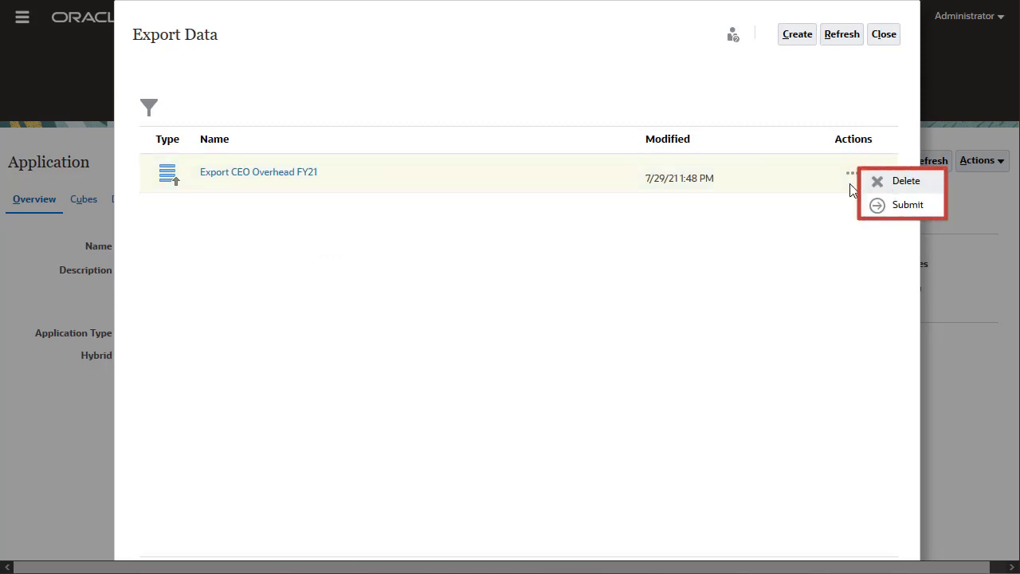
pyautogui.click(883, 207)
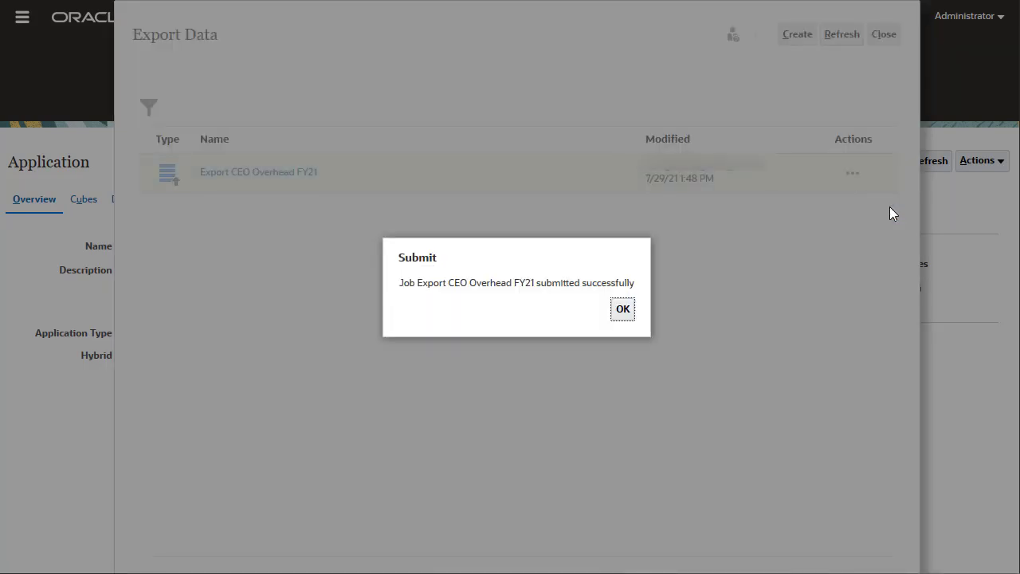
pyautogui.click(621, 310)
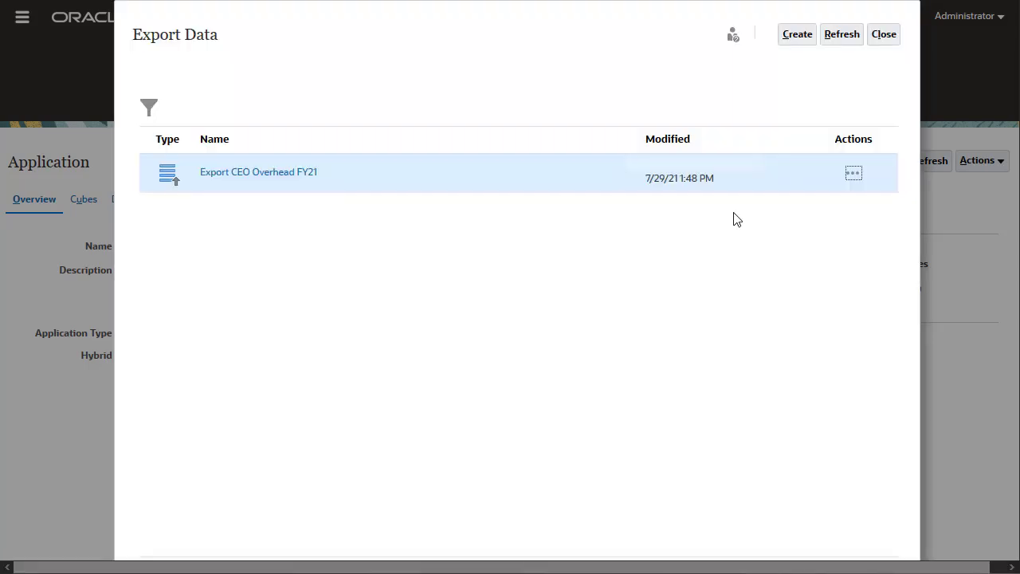
pyautogui.click(887, 39)
# Step: Review the Export CEO Overhead FY21 status in Jobs, then start scheduling an Export Data job
pyautogui.click(674, 90)
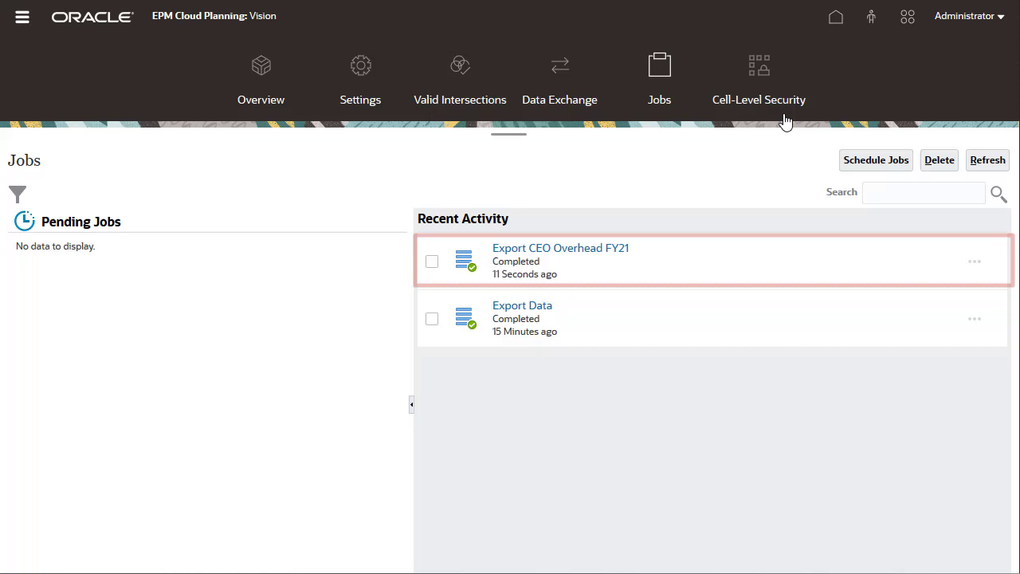
pyautogui.click(615, 251)
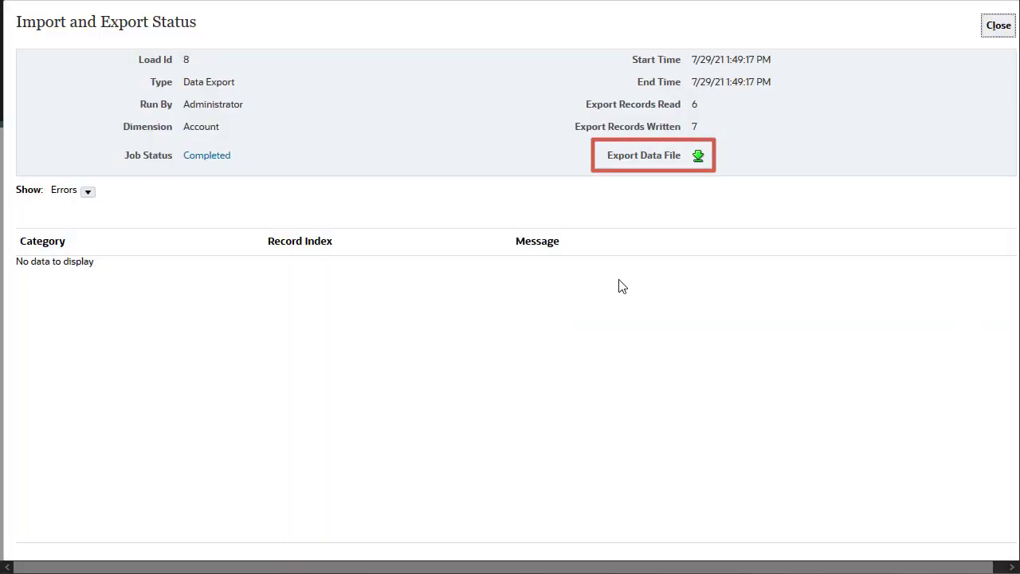
pyautogui.click(998, 25)
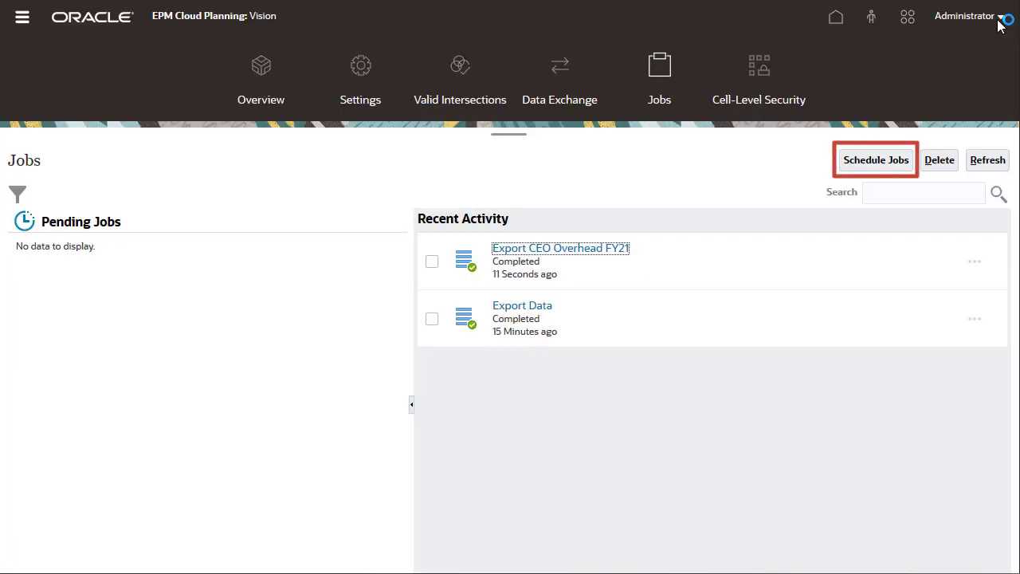
pyautogui.click(899, 163)
pyautogui.click(147, 396)
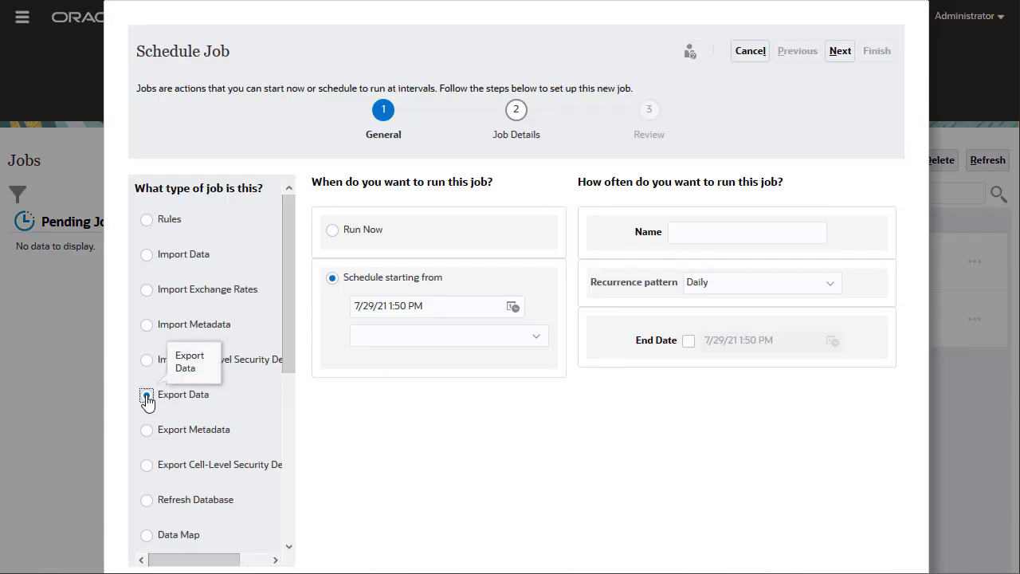
# Step: Cancel the job scheduling and go to the Inbox/Outbox Explorer from the Overview
pyautogui.click(750, 50)
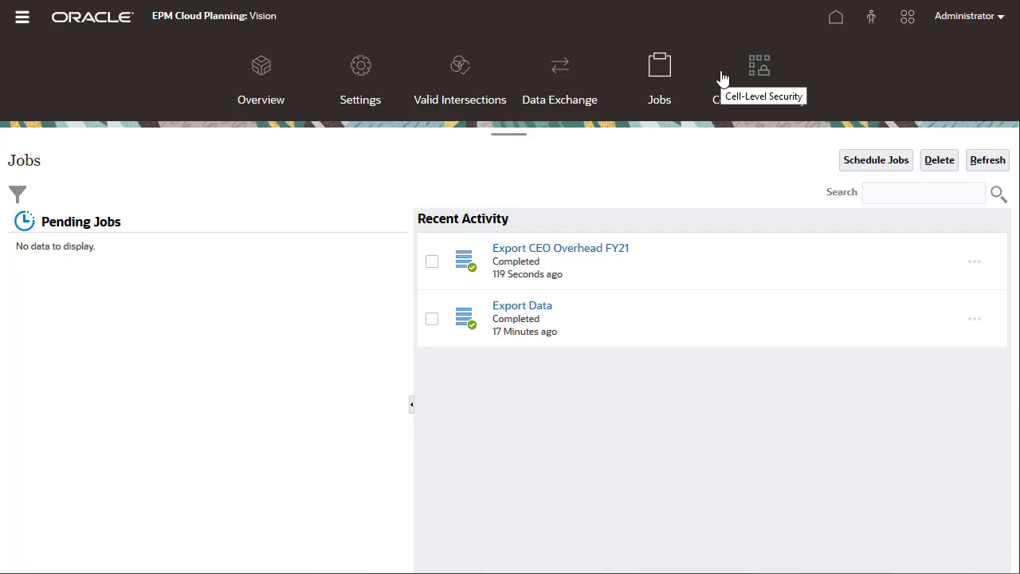
pyautogui.click(285, 88)
pyautogui.click(995, 166)
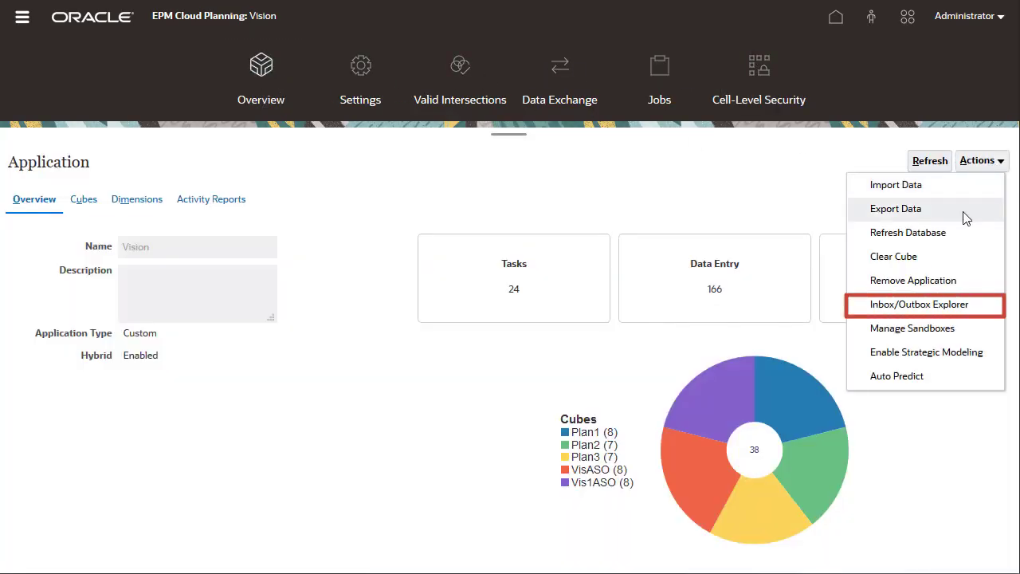
pyautogui.click(963, 303)
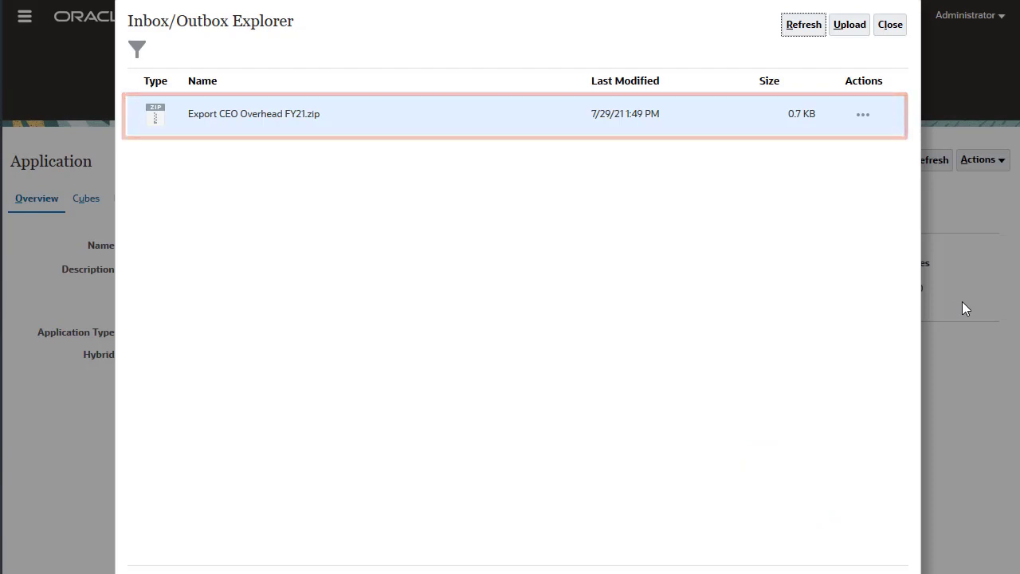
# Step: Upload FY22_Data.csv from the Data folder to the inbox and close the explorer
pyautogui.click(839, 27)
pyautogui.click(437, 270)
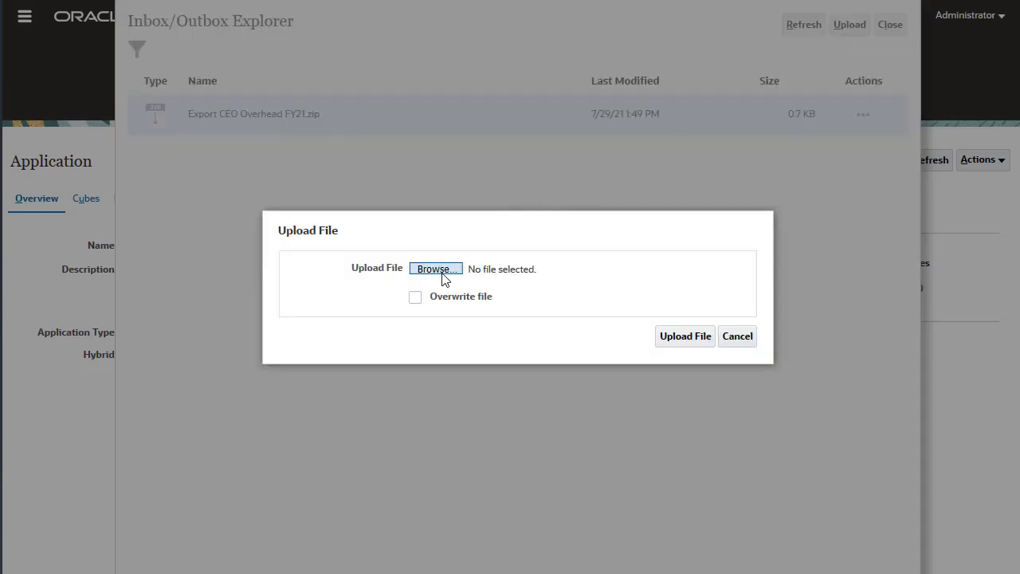
pyautogui.click(443, 275)
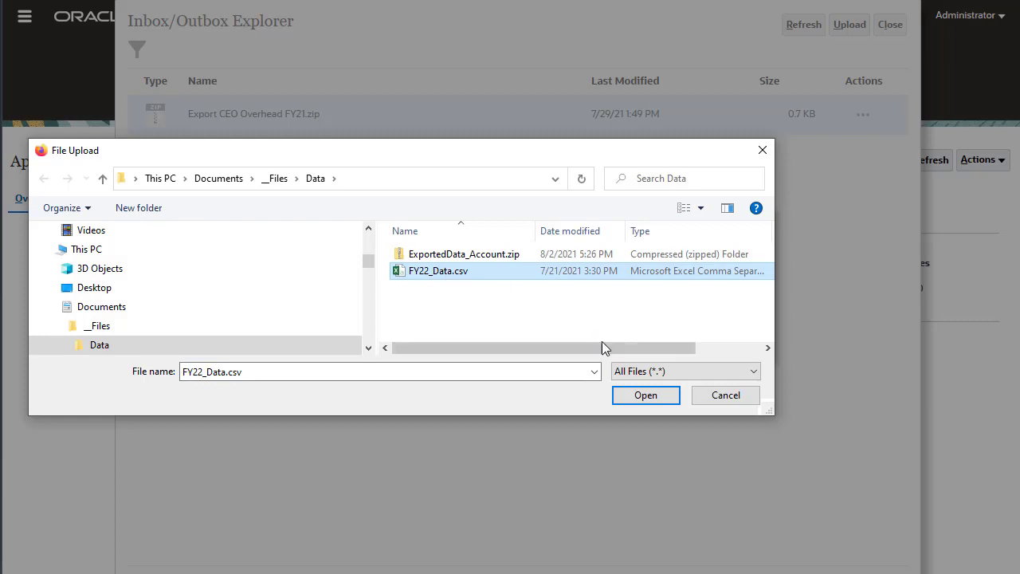
pyautogui.click(629, 395)
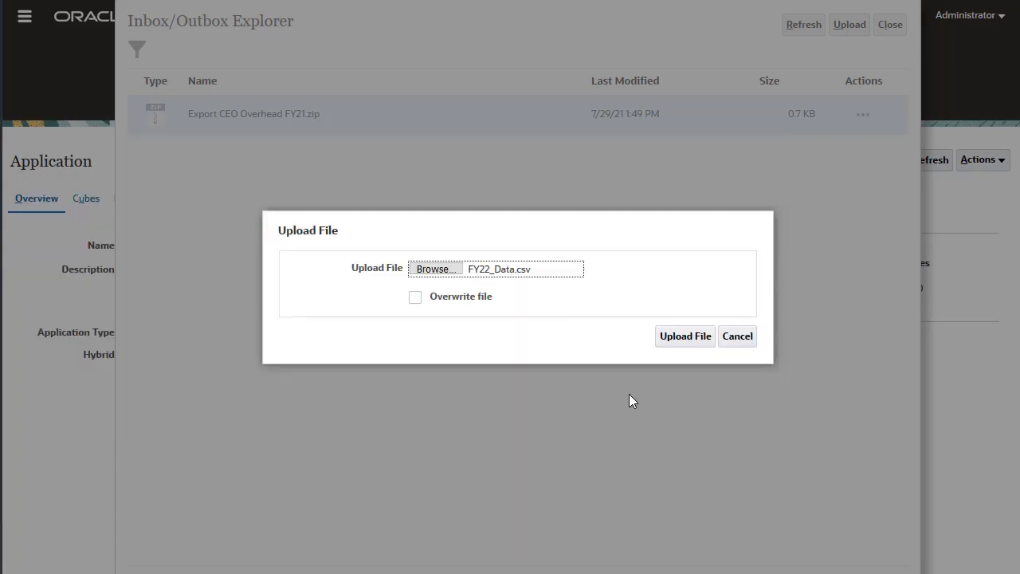
pyautogui.click(669, 340)
pyautogui.click(582, 322)
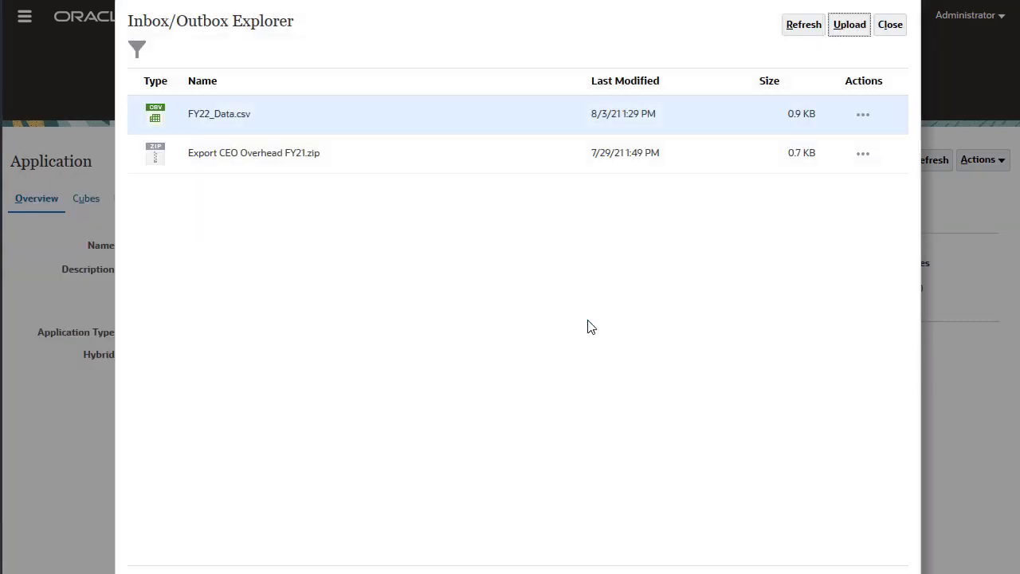
pyautogui.click(864, 115)
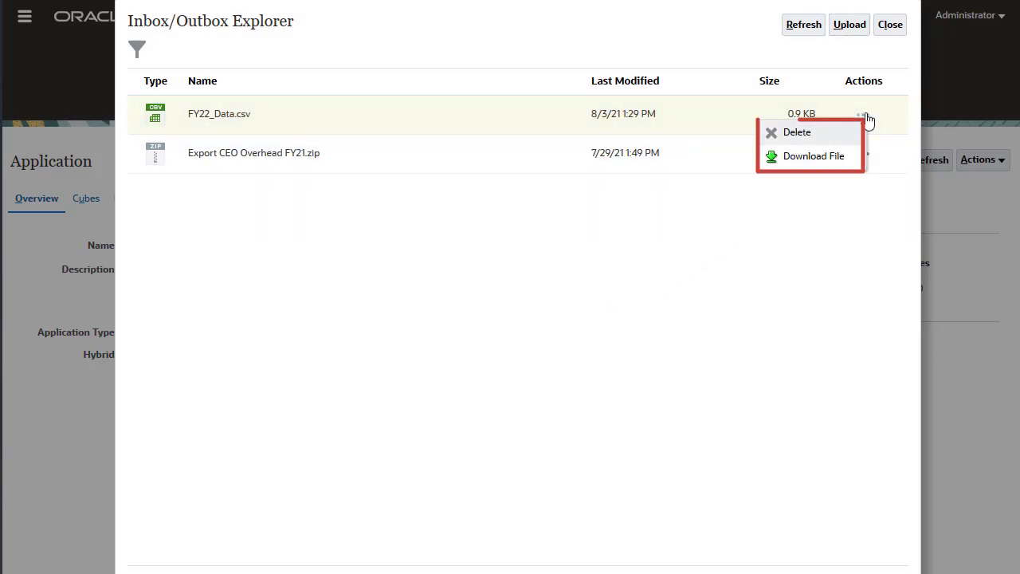
pyautogui.click(841, 201)
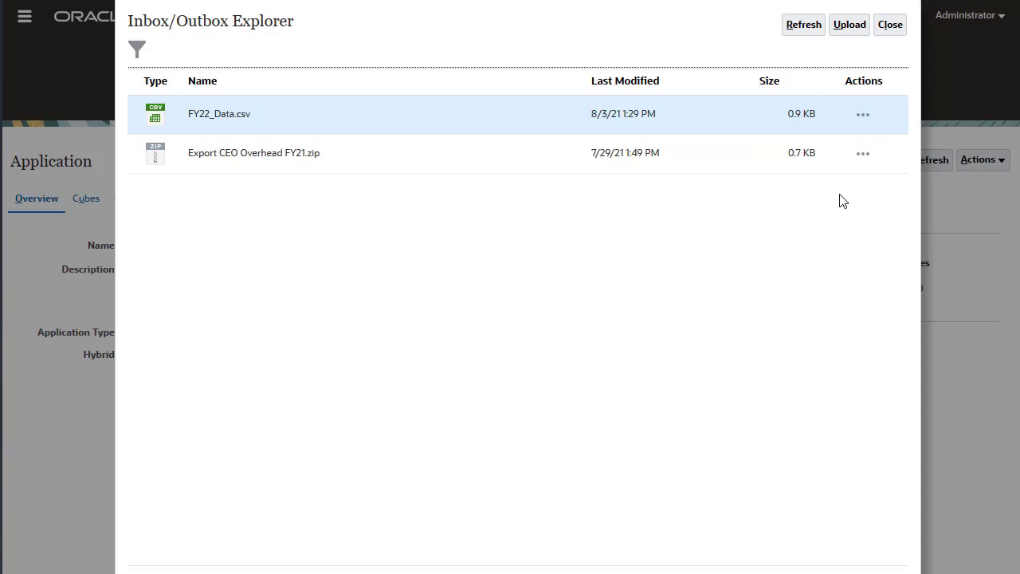
pyautogui.click(891, 30)
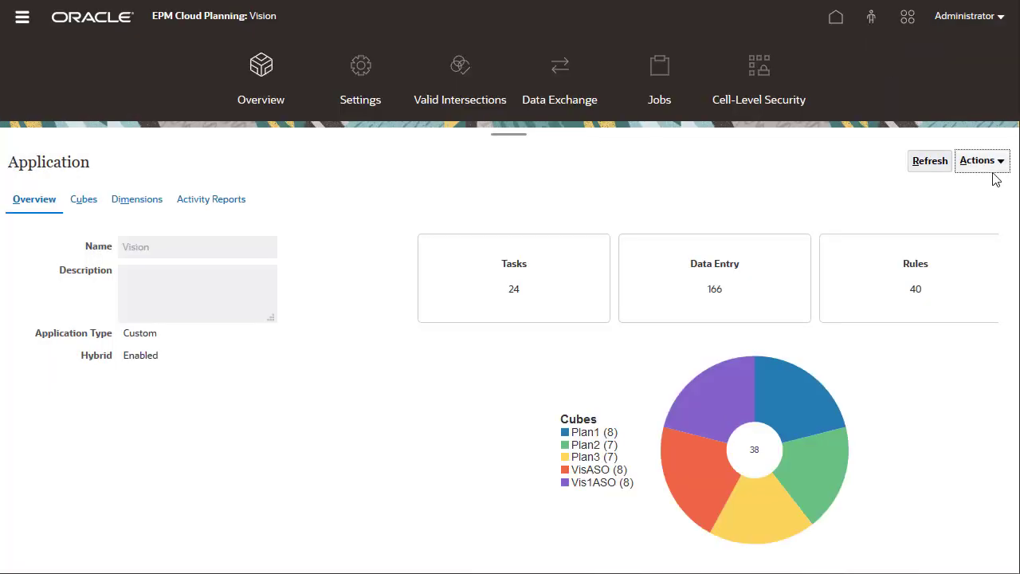
# Step: Create a new data import with Local location and FY22_Data.csv as the source file
pyautogui.click(982, 161)
pyautogui.click(961, 187)
pyautogui.click(796, 37)
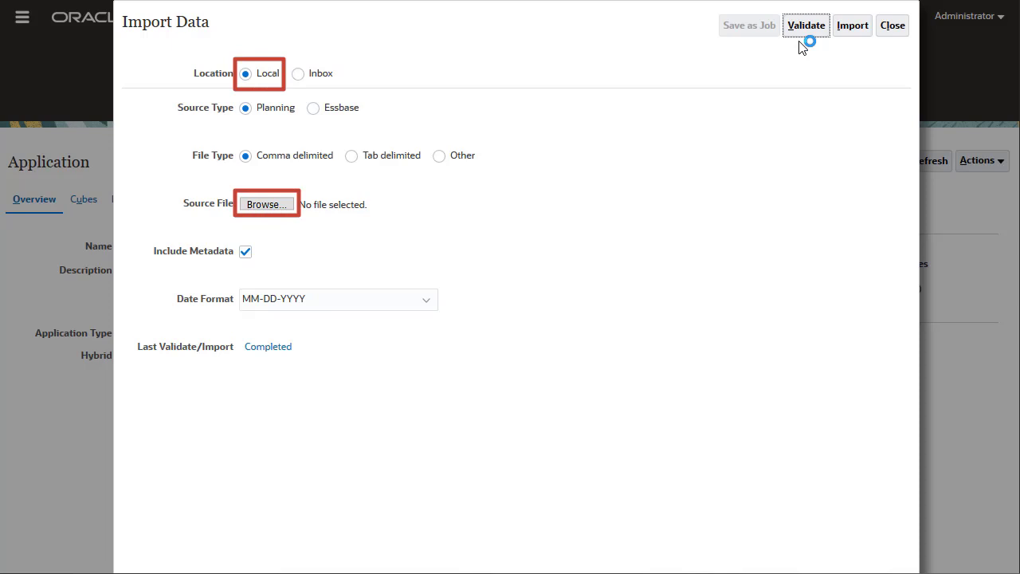
pyautogui.click(298, 74)
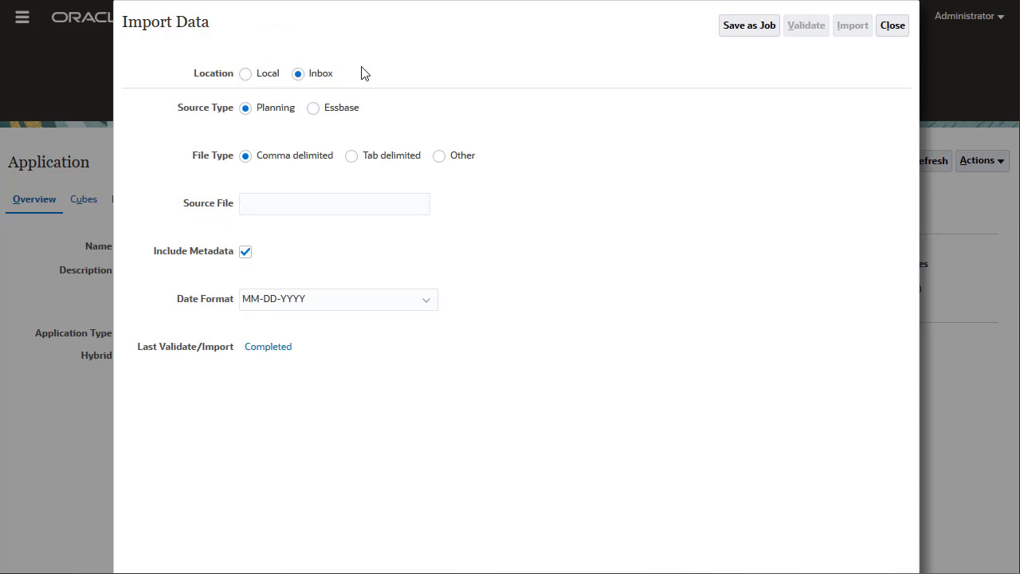
pyautogui.click(246, 78)
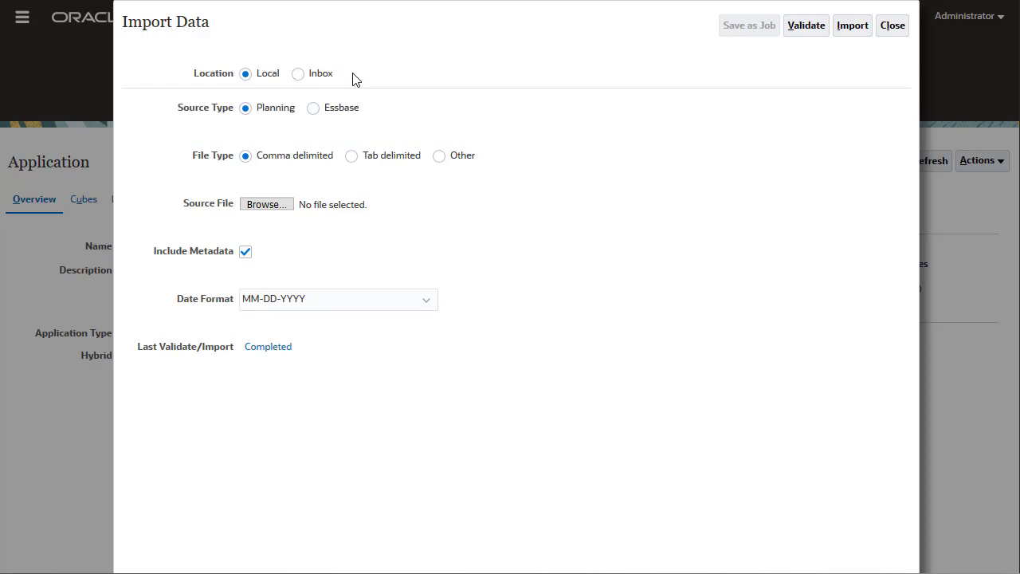
pyautogui.click(278, 209)
pyautogui.click(439, 271)
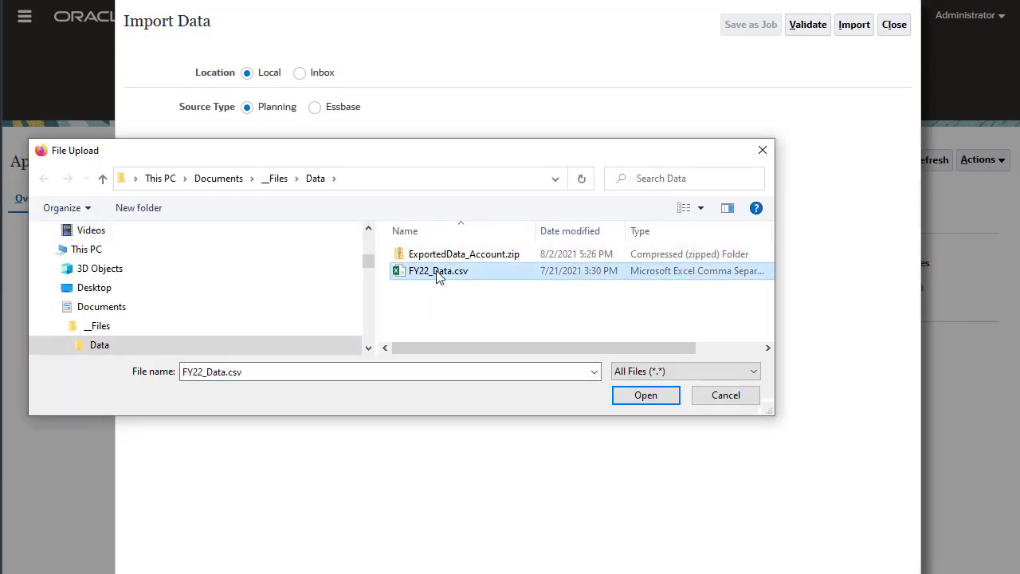
pyautogui.click(646, 396)
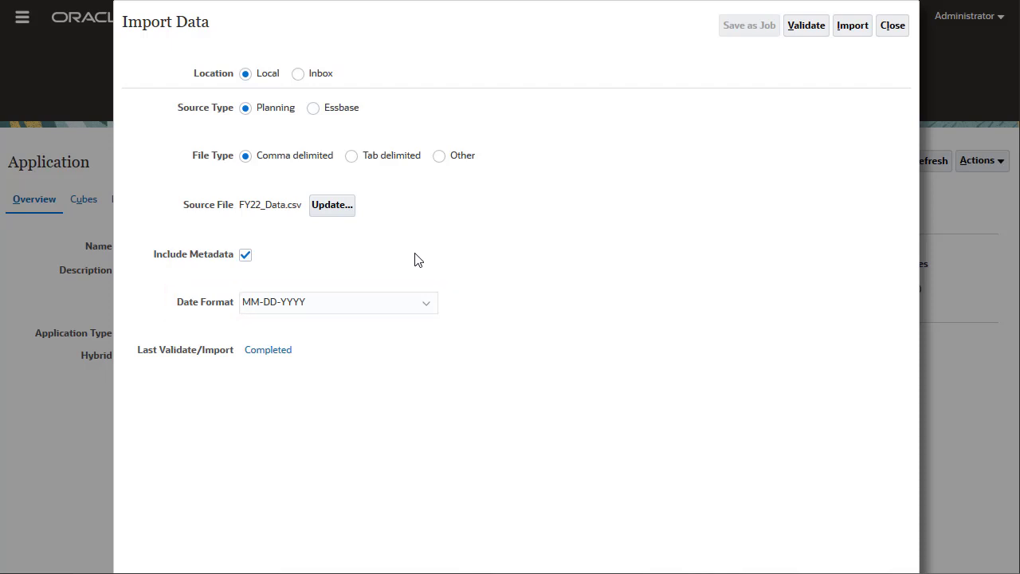
# Step: Validate the FY22_Data.csv import, check the job in Jobs, and return to Overview
pyautogui.click(805, 30)
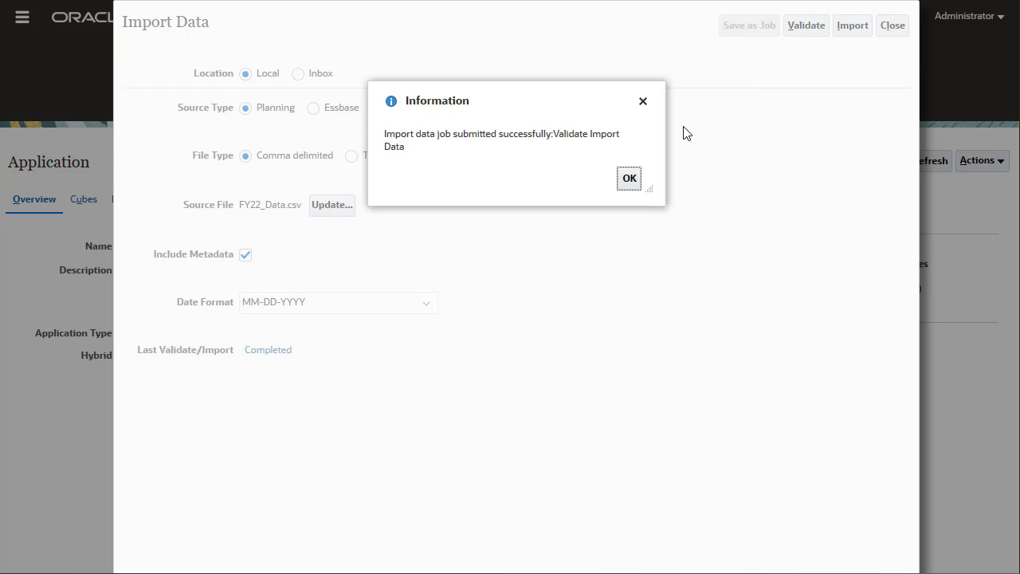
pyautogui.click(629, 178)
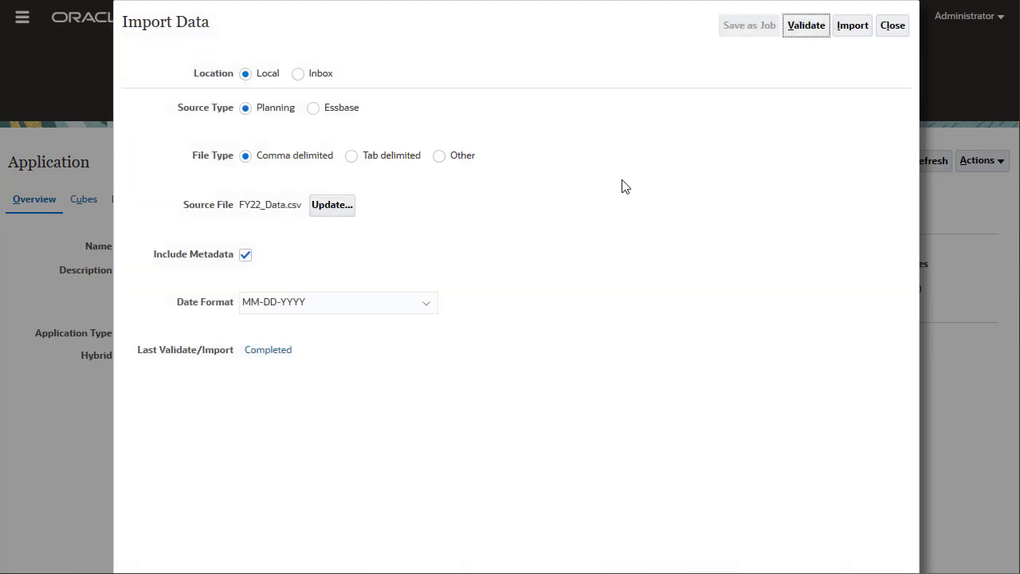
pyautogui.click(898, 31)
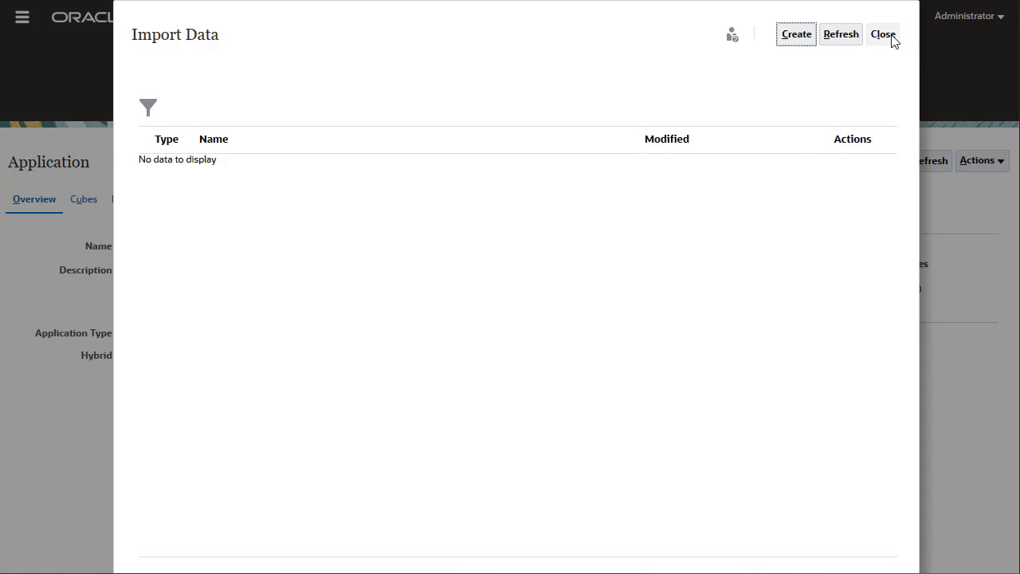
pyautogui.click(893, 37)
pyautogui.click(661, 91)
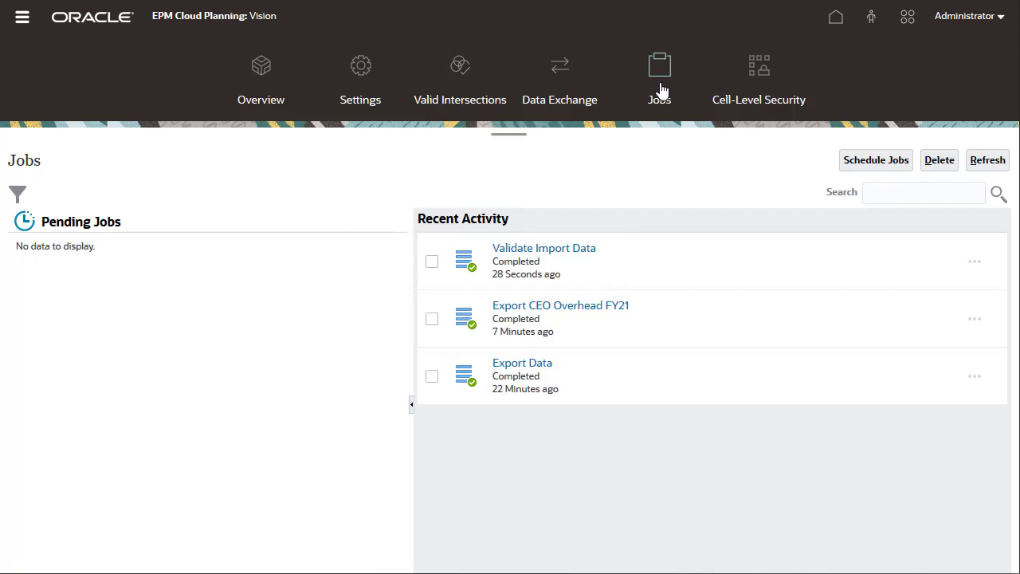
pyautogui.click(263, 84)
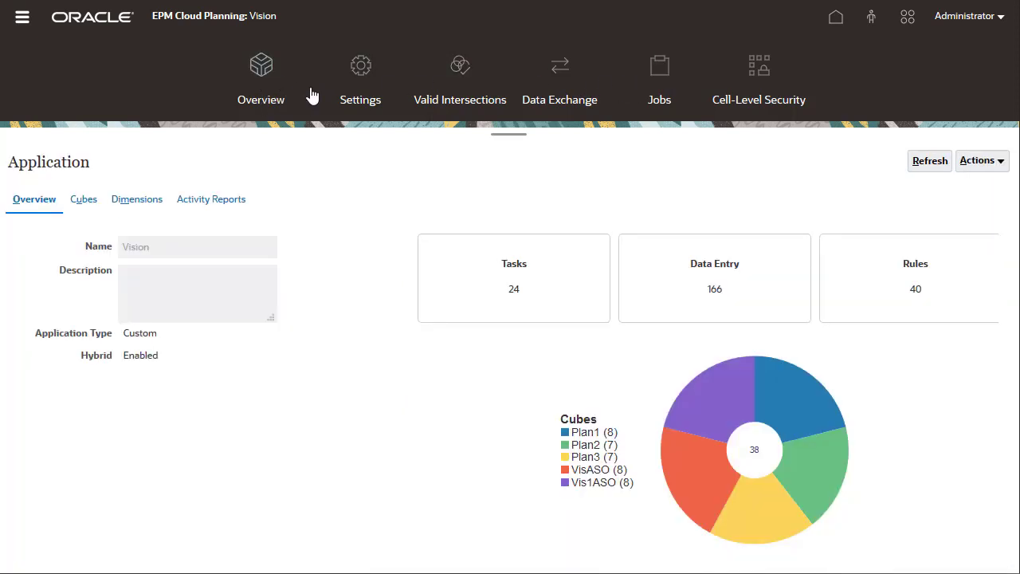
# Step: Import FY22_Data.csv from the local computer into Vision through a new Import Data definition
pyautogui.click(1000, 163)
pyautogui.click(863, 186)
pyautogui.click(798, 35)
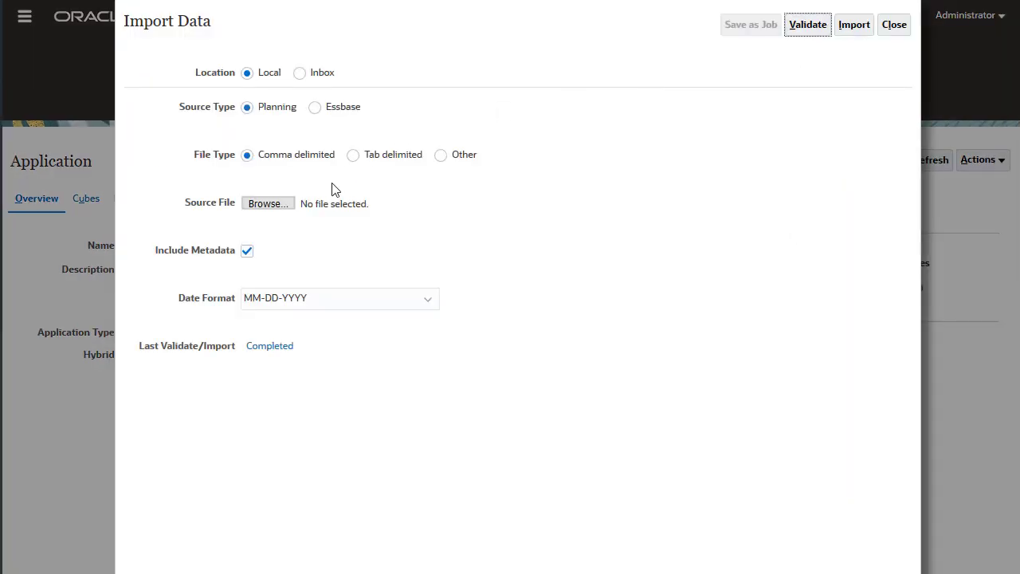
pyautogui.click(269, 203)
pyautogui.click(424, 271)
pyautogui.click(646, 394)
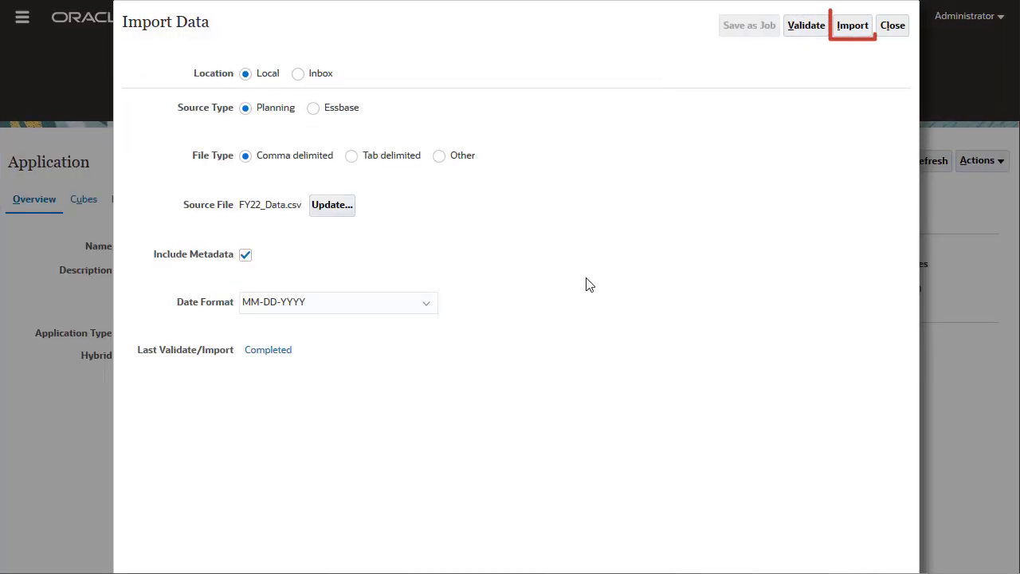
pyautogui.click(851, 28)
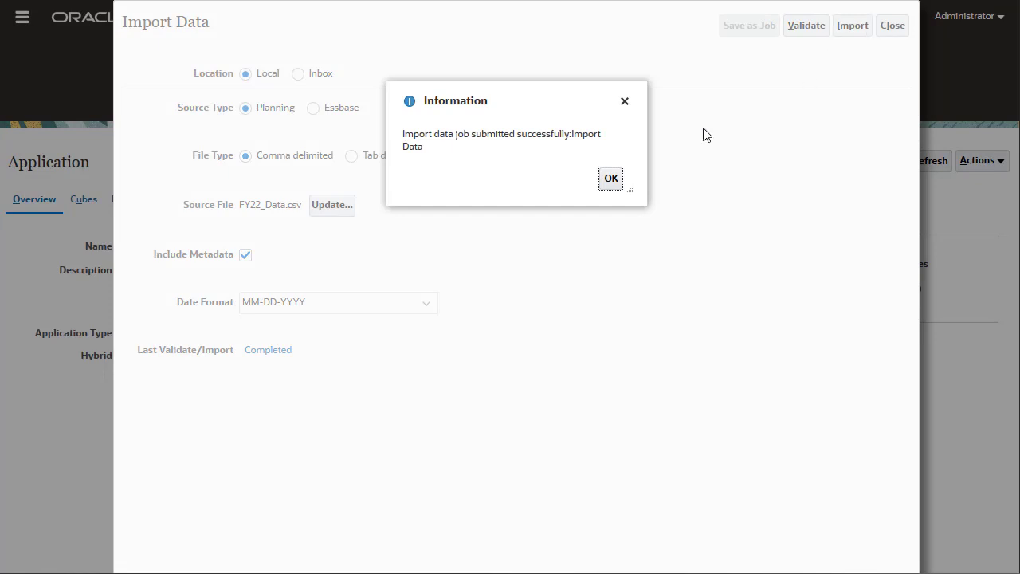
pyautogui.click(617, 182)
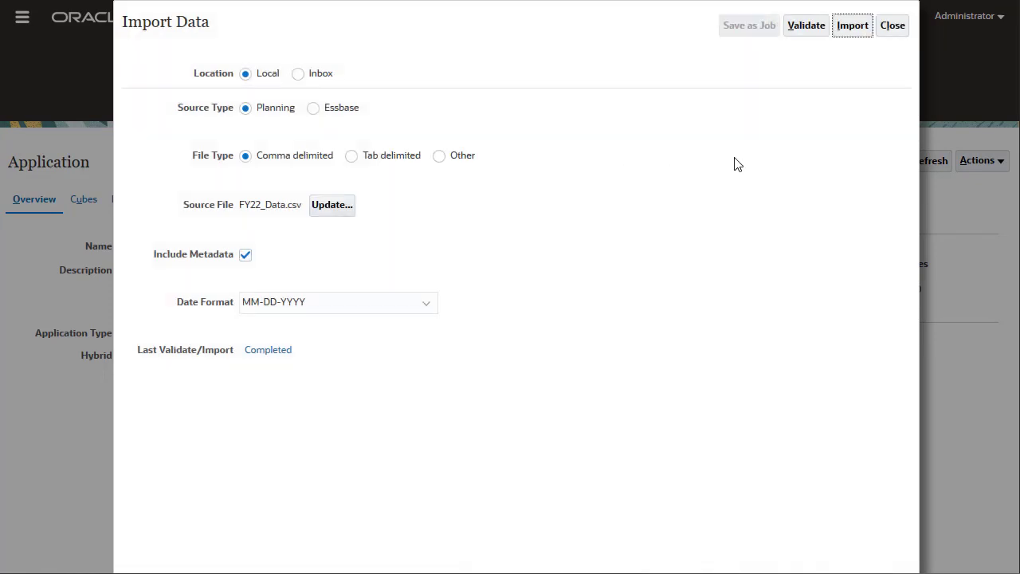
# Step: Check the Jobs page to confirm the FY22_Data.csv import completed, then return to the overview
pyautogui.click(893, 28)
pyautogui.click(892, 35)
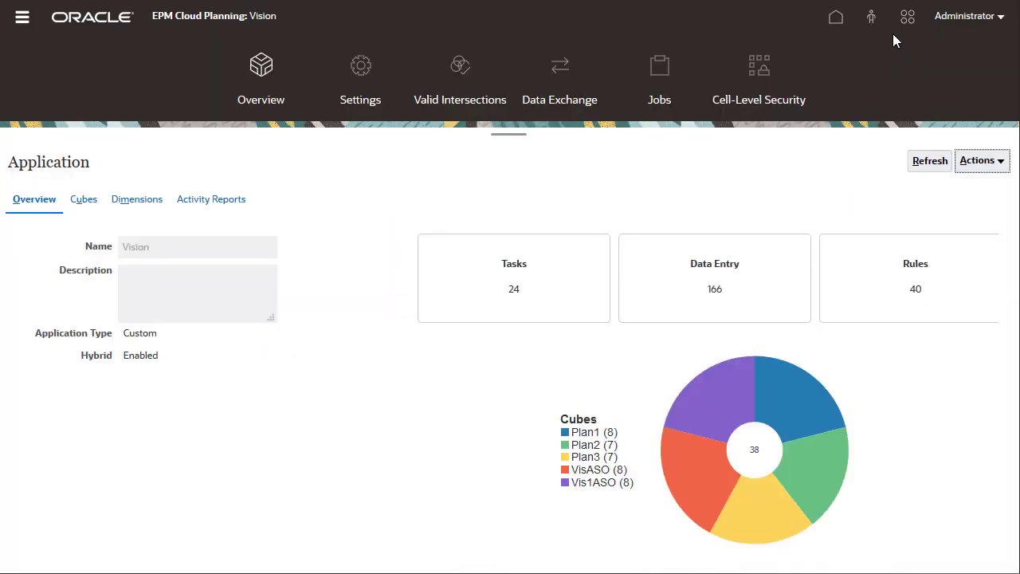
pyautogui.click(663, 81)
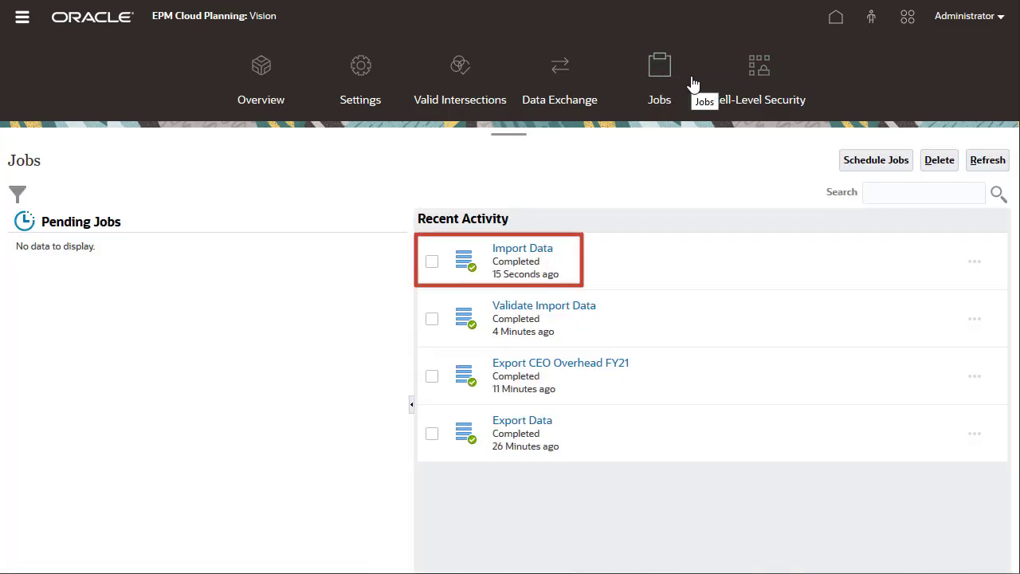
pyautogui.click(263, 72)
pyautogui.click(1001, 165)
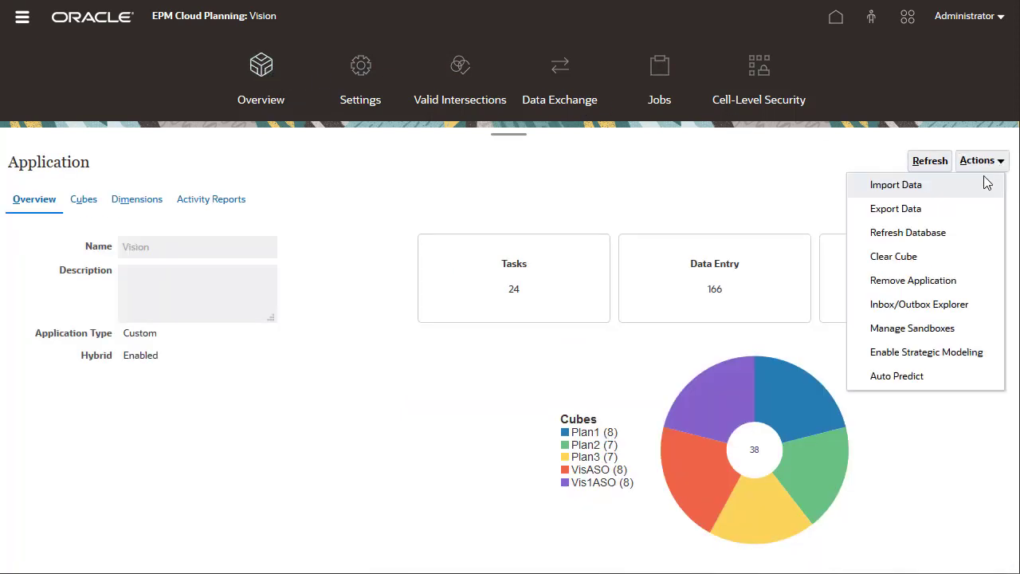
# Step: Start a new data import using Inbox as the location and FY22_Data.csv as source
pyautogui.click(974, 185)
pyautogui.click(796, 34)
pyautogui.click(298, 74)
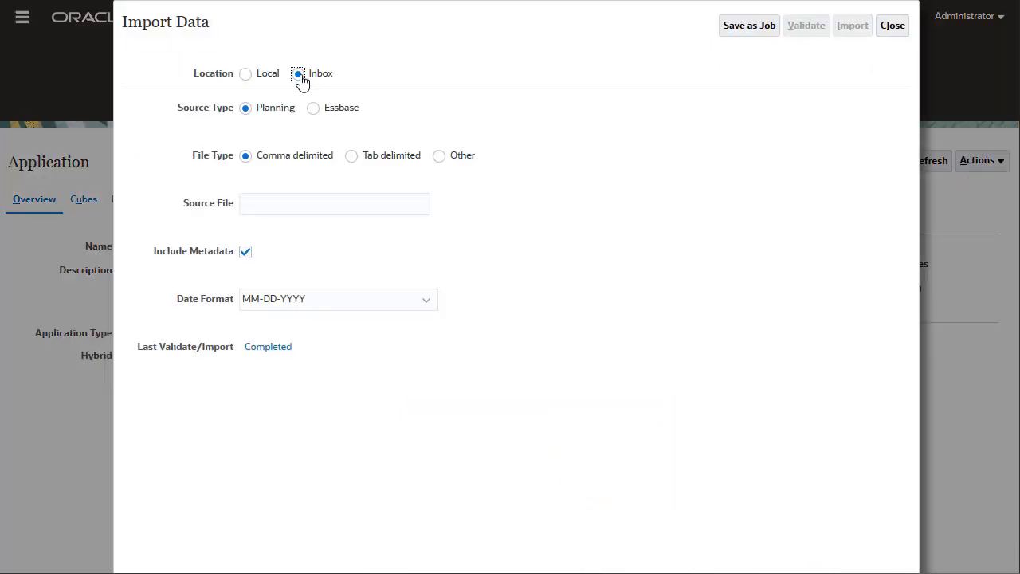
pyautogui.click(264, 202)
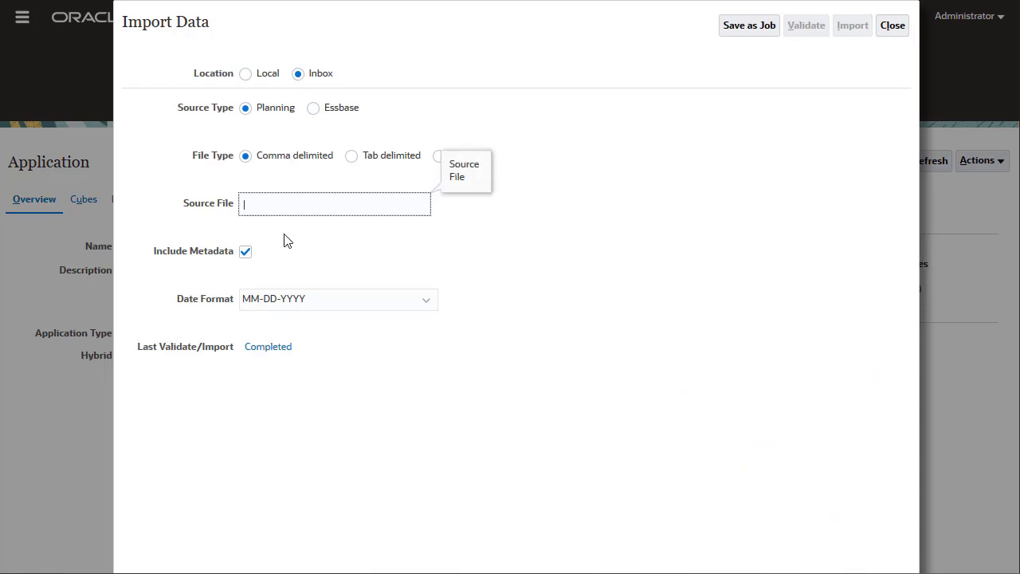
pyautogui.write('FY22_Data.csv')
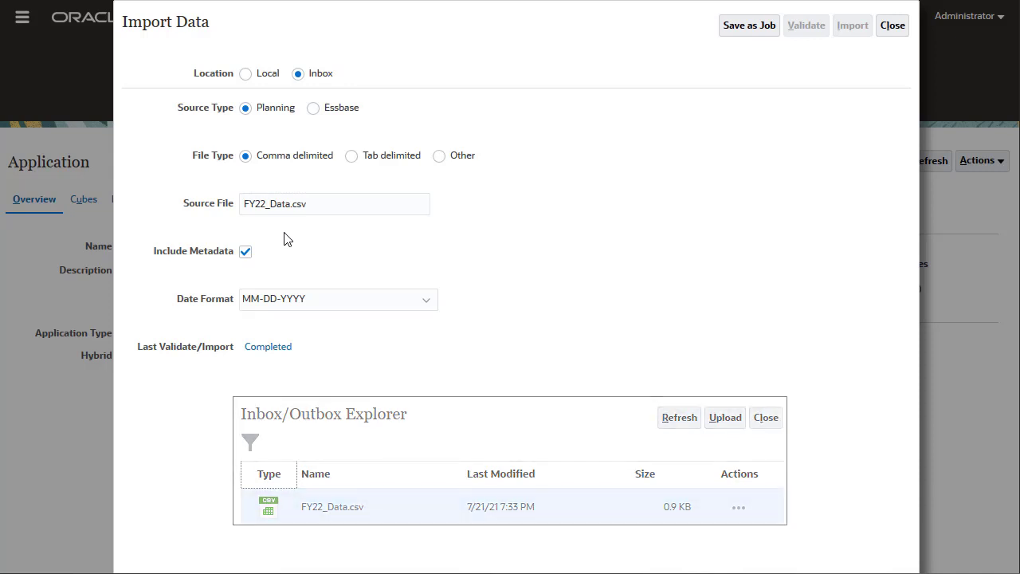
# Step: Save the import as a job named 'Import CEO Overhead FY22' with an error file name
pyautogui.click(728, 30)
pyautogui.click(429, 286)
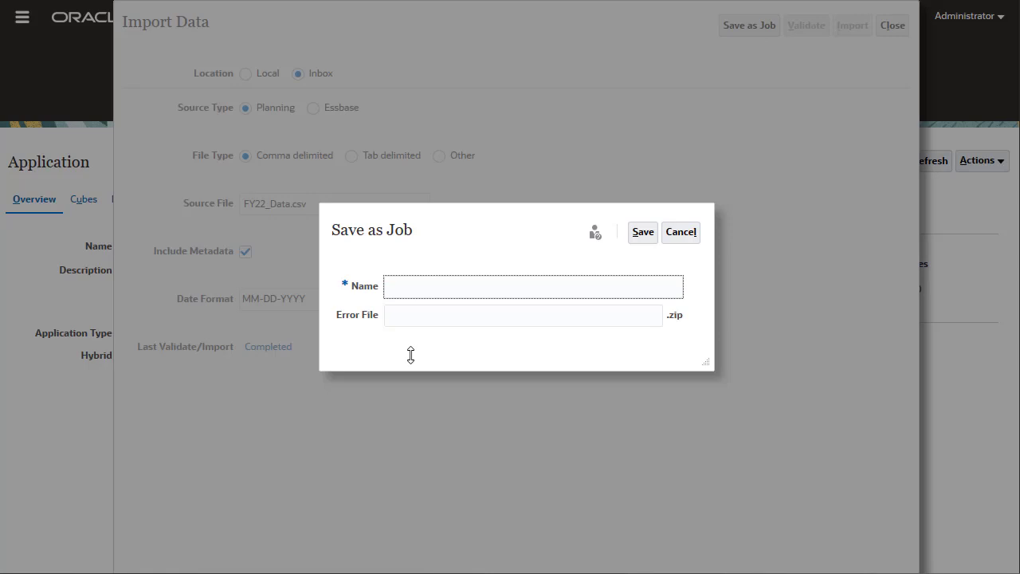
pyautogui.write('Import CEO Overhead FY22')
pyautogui.press('Tab')
pyautogui.write('FY')
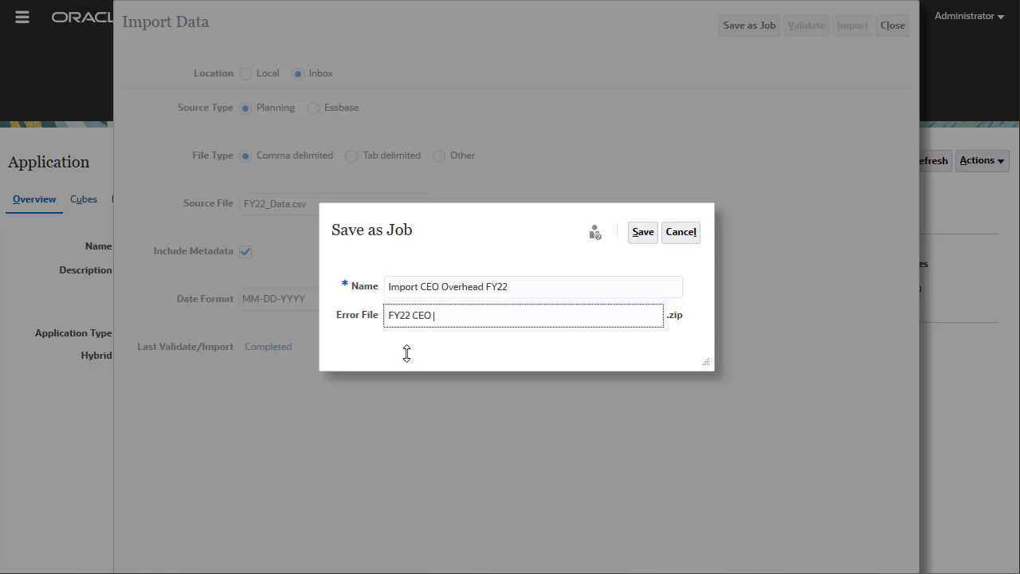
pyautogui.click(642, 232)
pyautogui.click(551, 176)
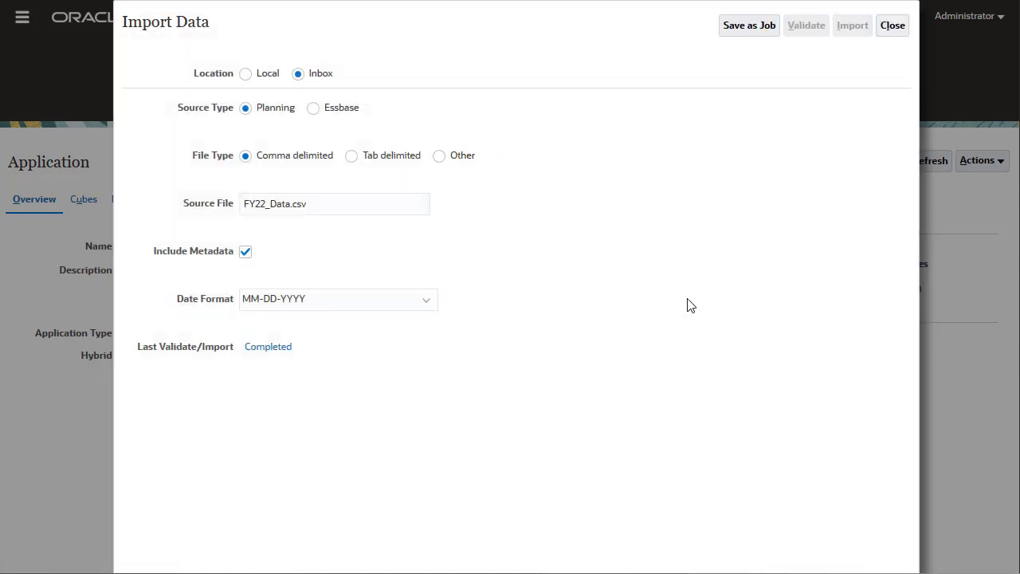
pyautogui.click(892, 29)
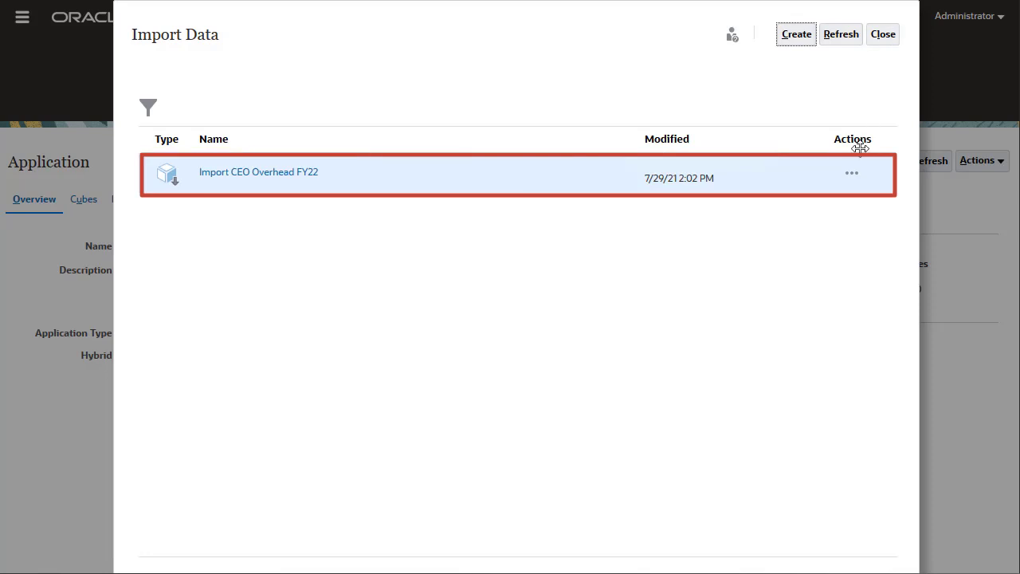
# Step: Submit the Import CEO Overhead FY22 job from its row actions
pyautogui.click(853, 175)
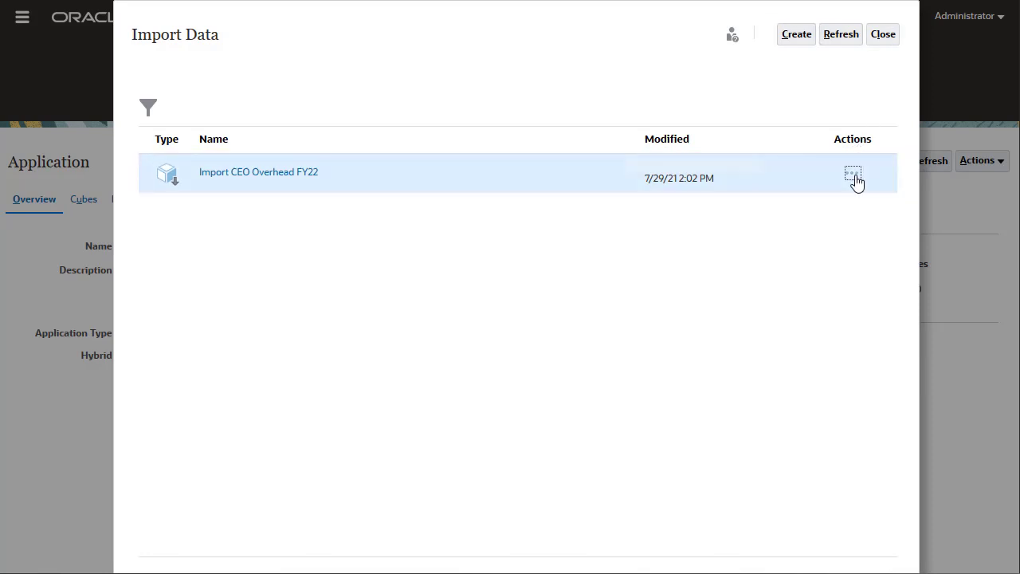
pyautogui.click(906, 209)
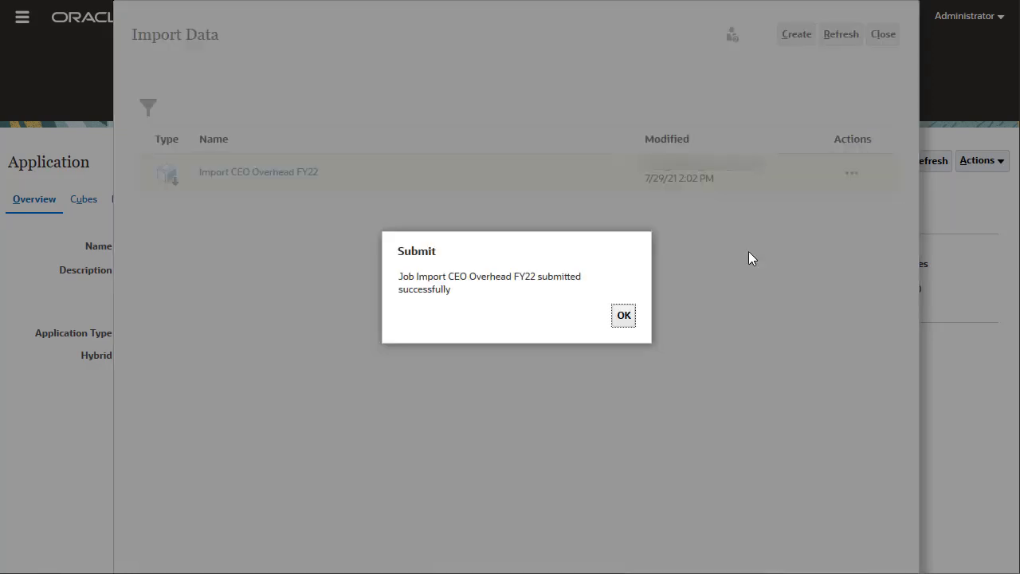
pyautogui.click(622, 315)
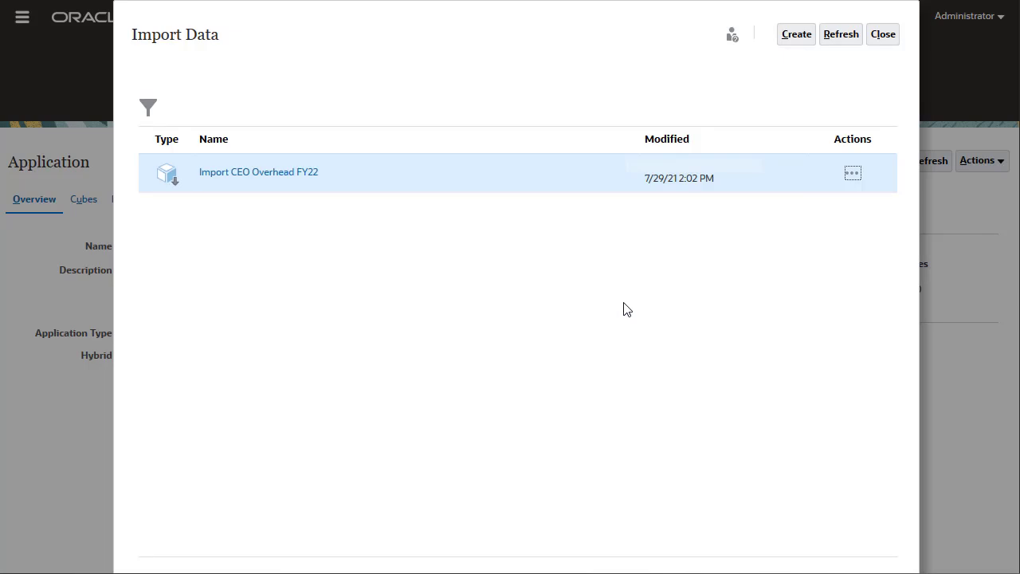
pyautogui.click(882, 38)
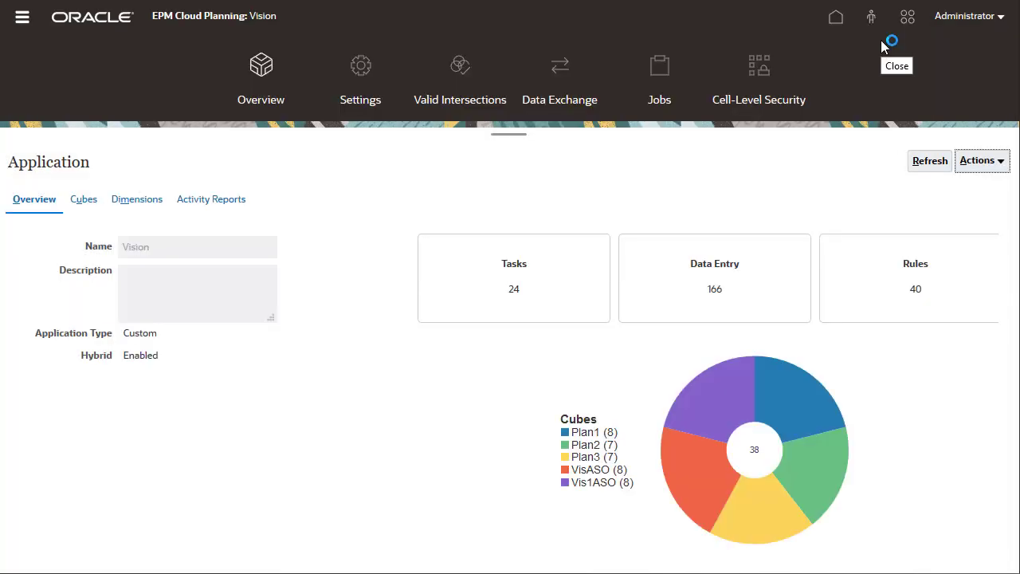
# Step: Check the job's status details: 5 records read, 5 processed, 0 rejected
pyautogui.click(665, 75)
pyautogui.click(534, 253)
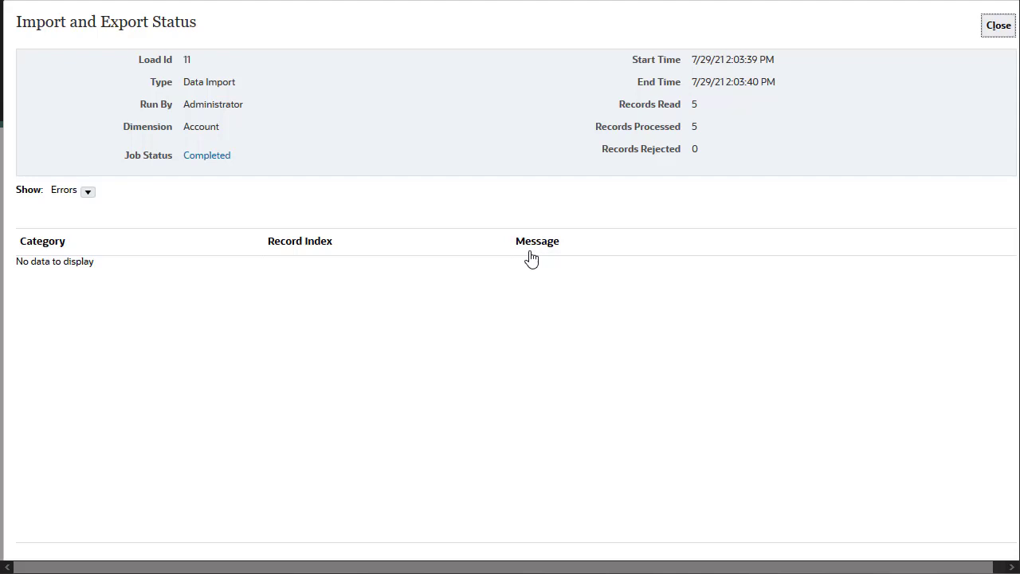
pyautogui.click(1002, 31)
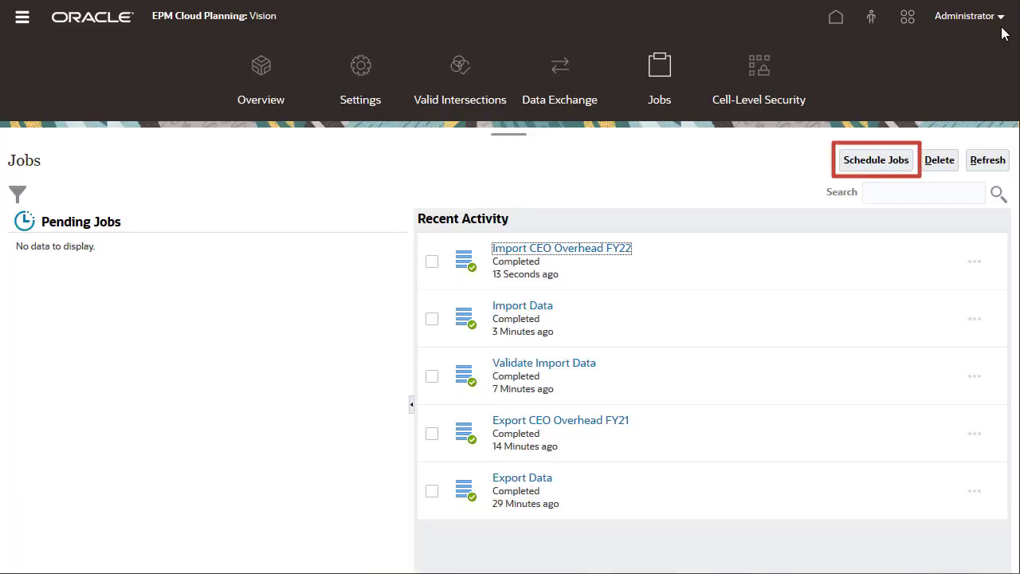
# Step: Search Data forms for 'Overhead' and open Operating Expenses for Overhead Depts FY22 from Plan
pyautogui.click(837, 18)
pyautogui.click(861, 144)
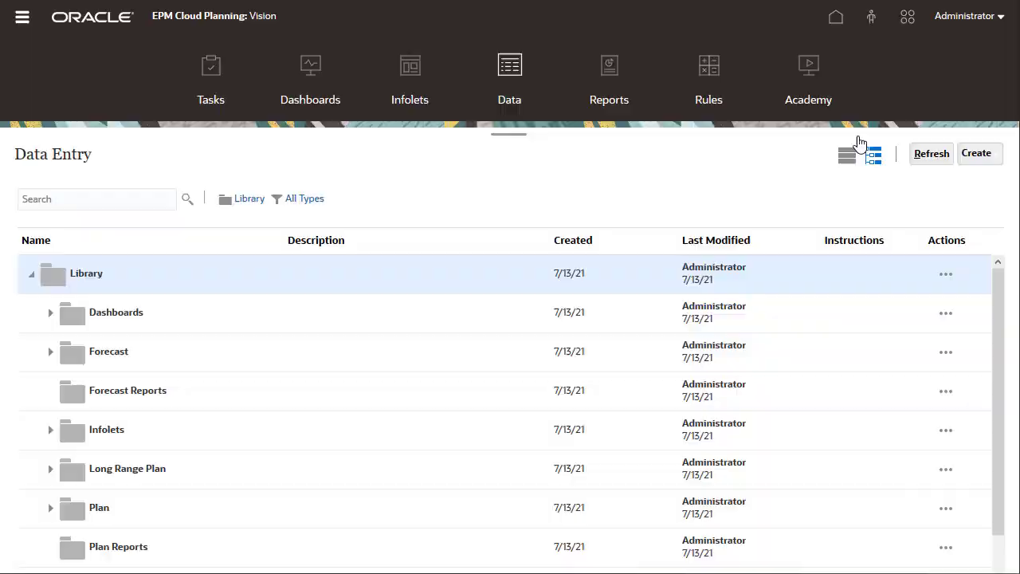
pyautogui.click(181, 200)
pyautogui.write('Overhead')
pyautogui.press('Return')
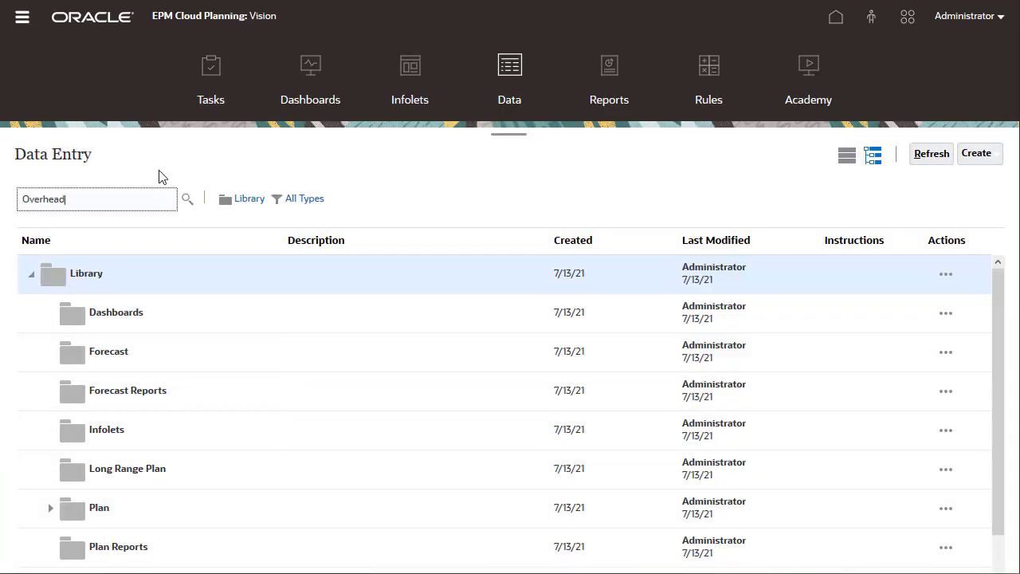
pyautogui.click(50, 508)
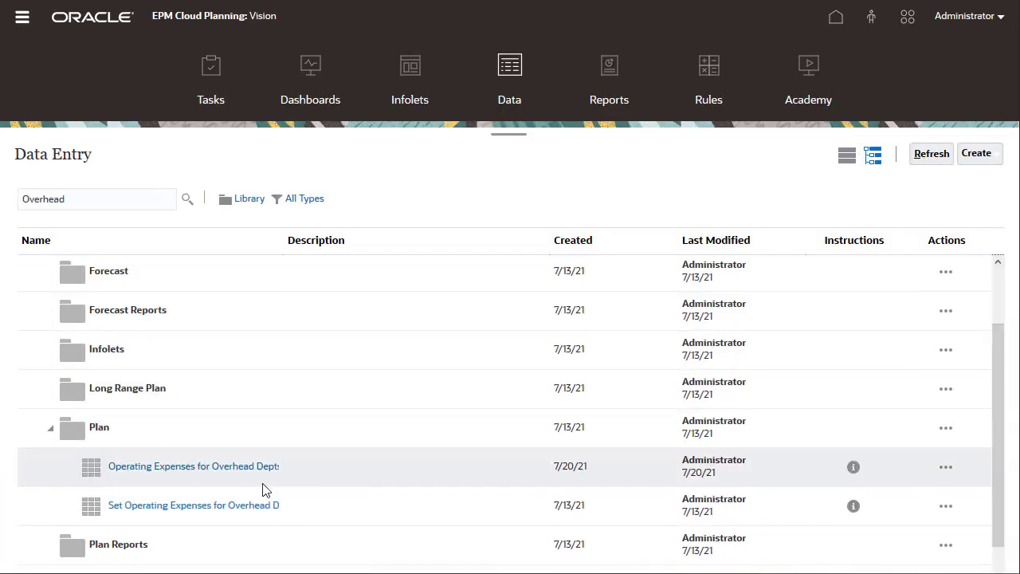
pyautogui.click(215, 470)
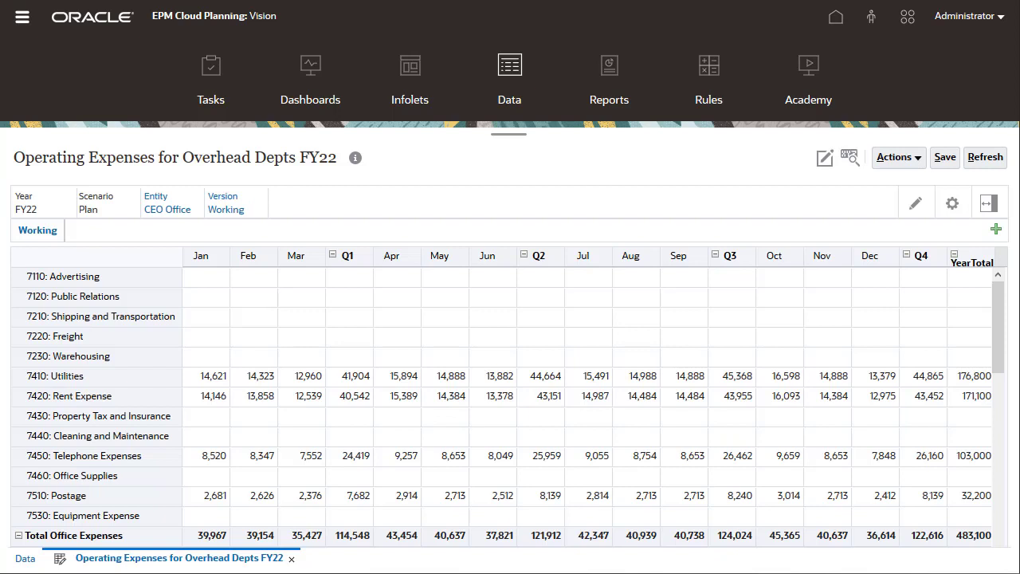